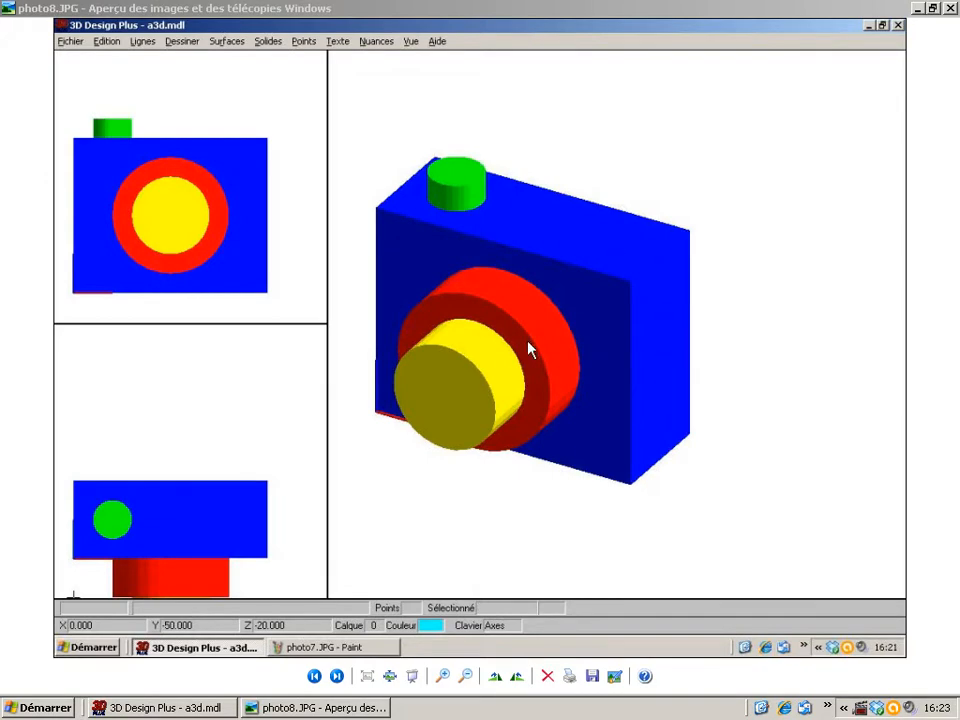
Review the reference images of the camera model, from the finished front and rear views through build stages photo1 to photo4
click(313, 677)
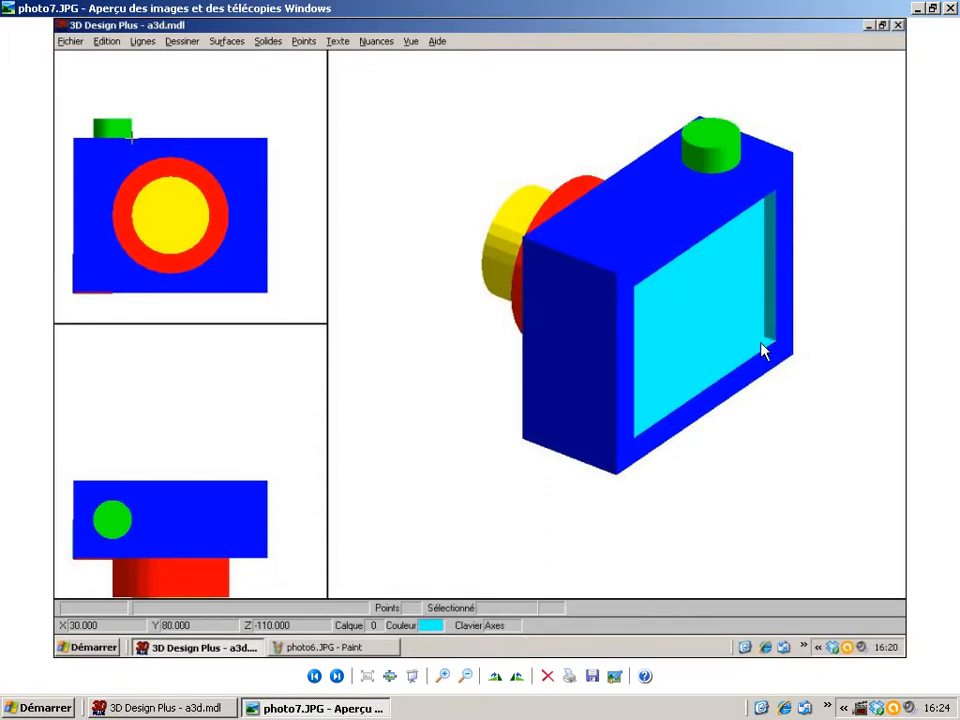
click(337, 676)
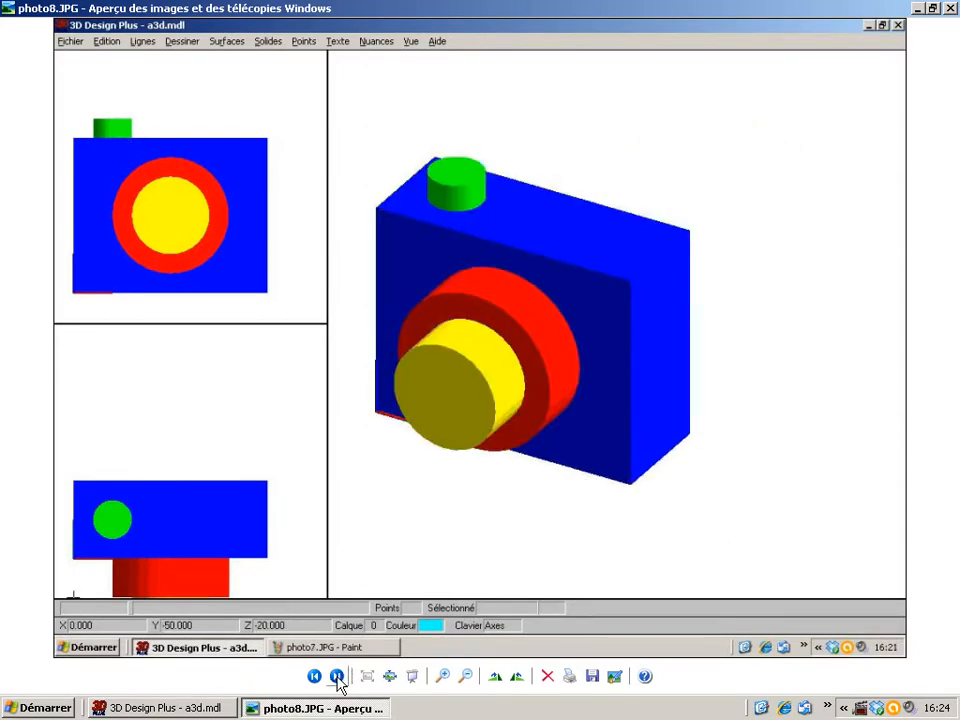
click(337, 676)
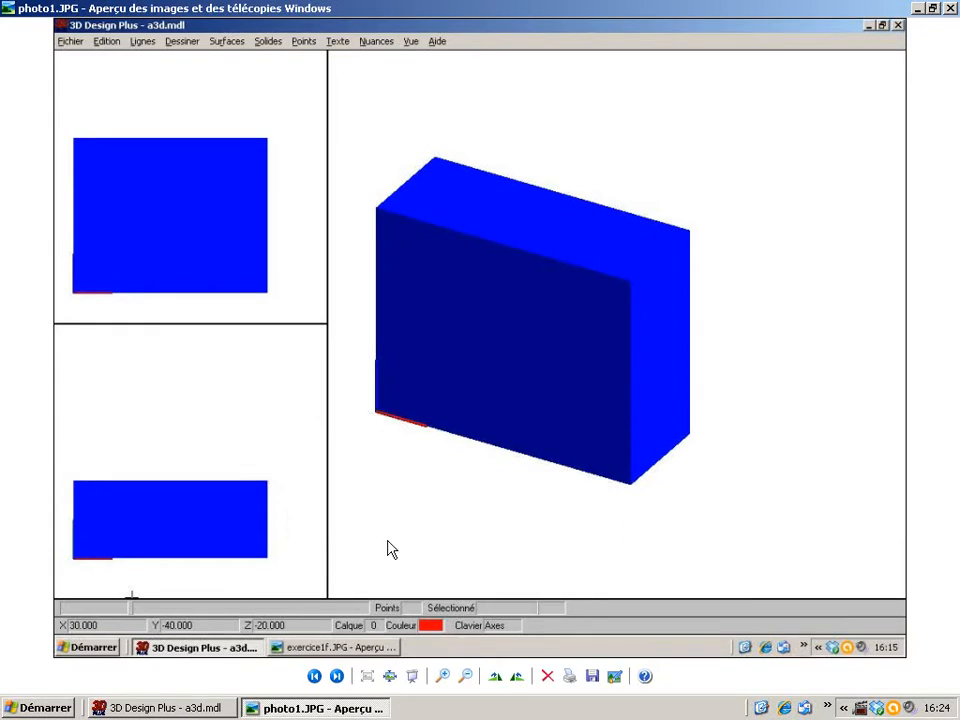
click(338, 677)
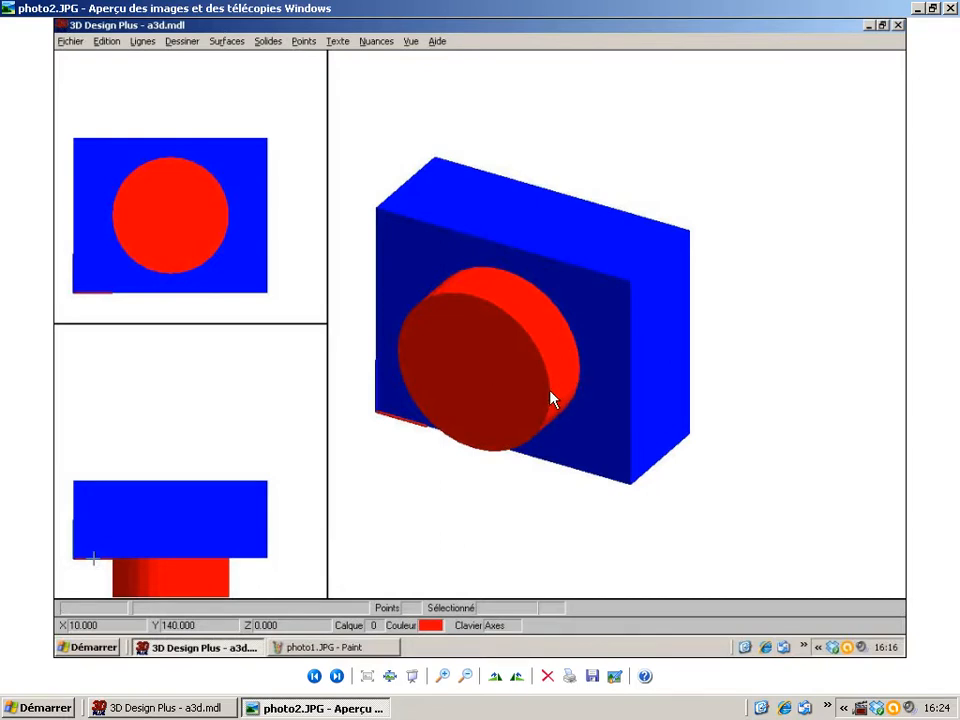
click(337, 676)
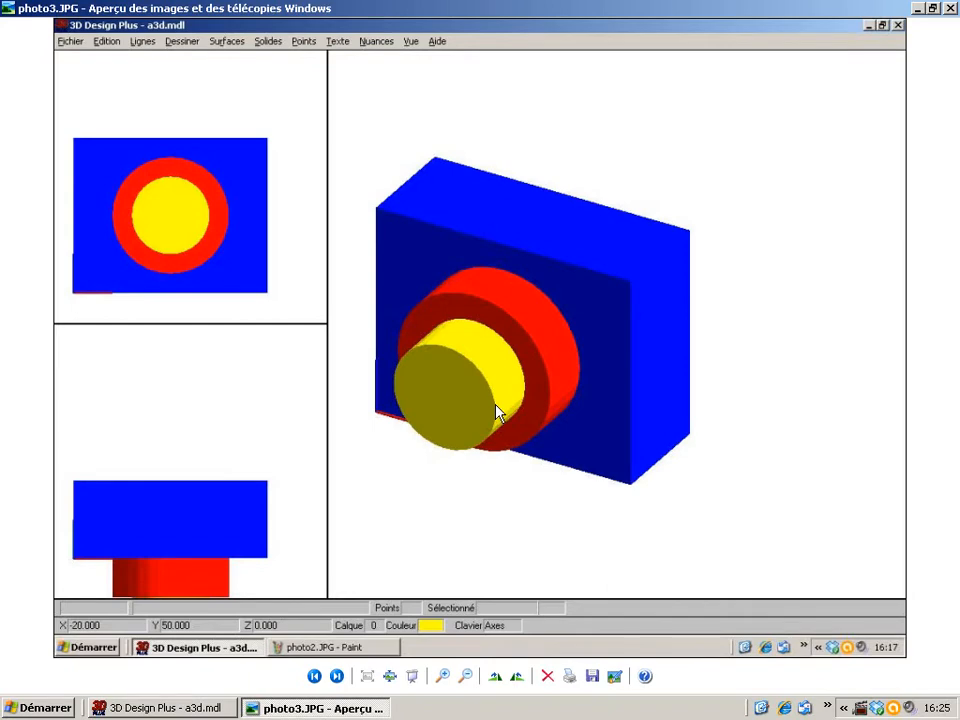
click(337, 677)
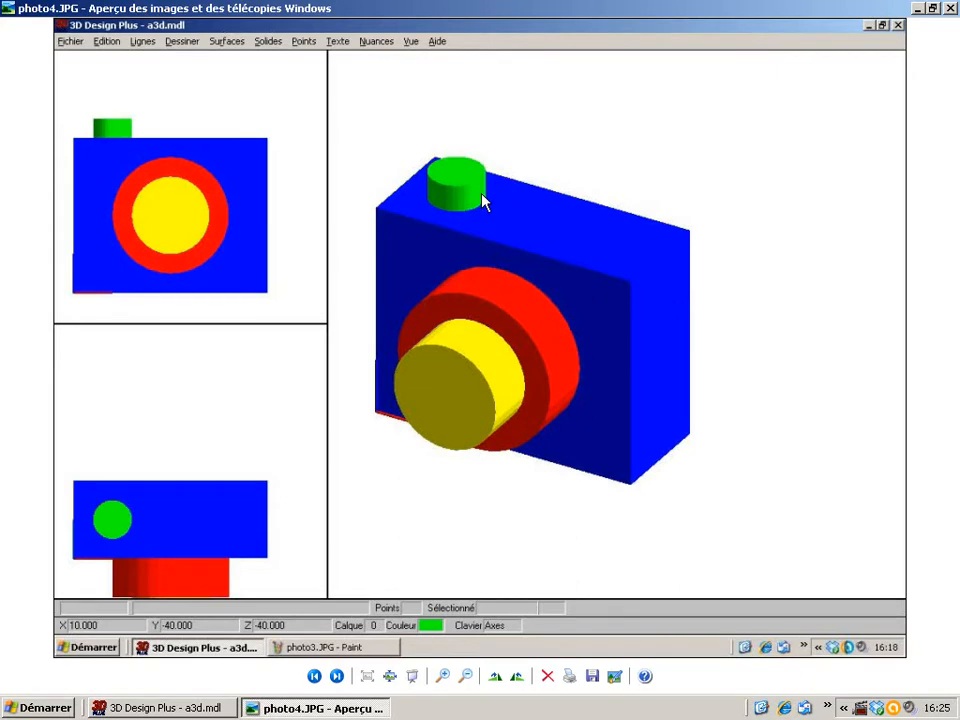
Switch to 3D Design Plus and shade the finished camera model in all views
click(175, 711)
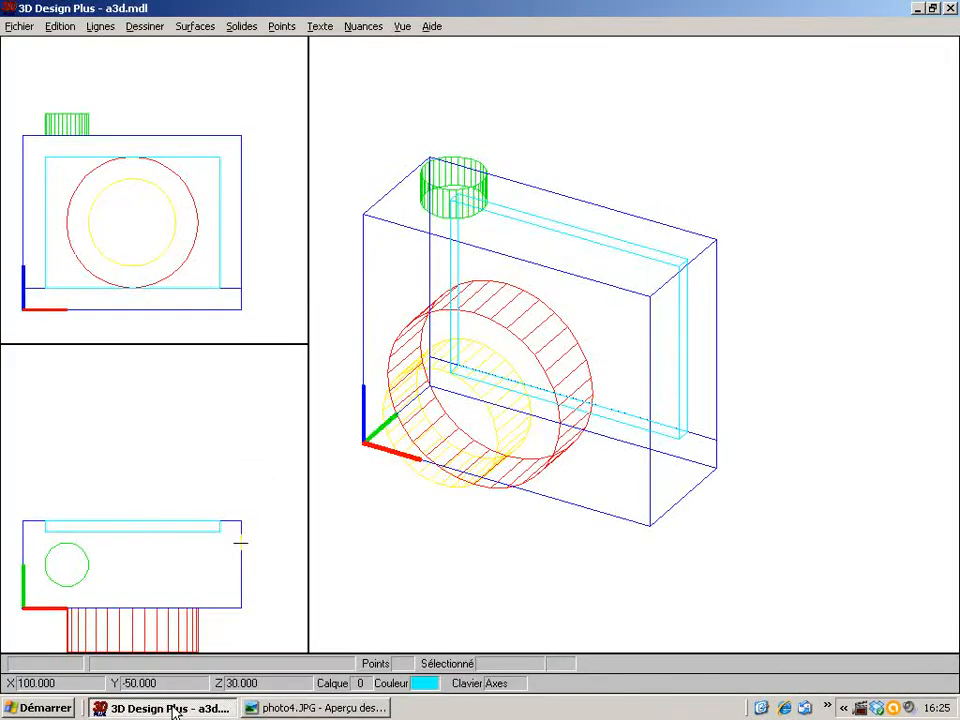
click(364, 27)
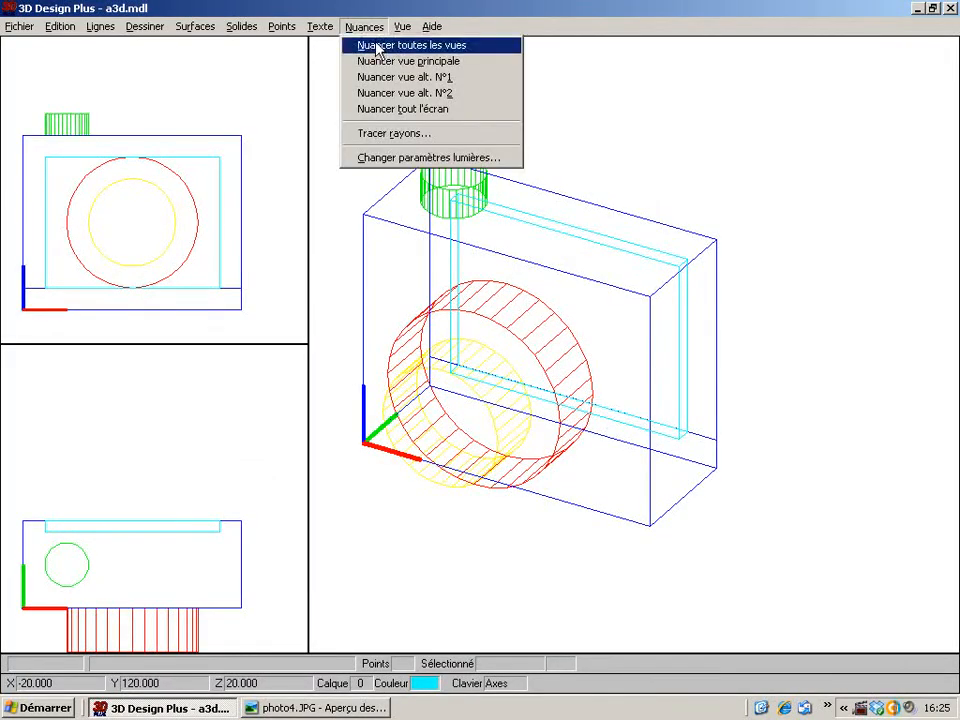
click(372, 44)
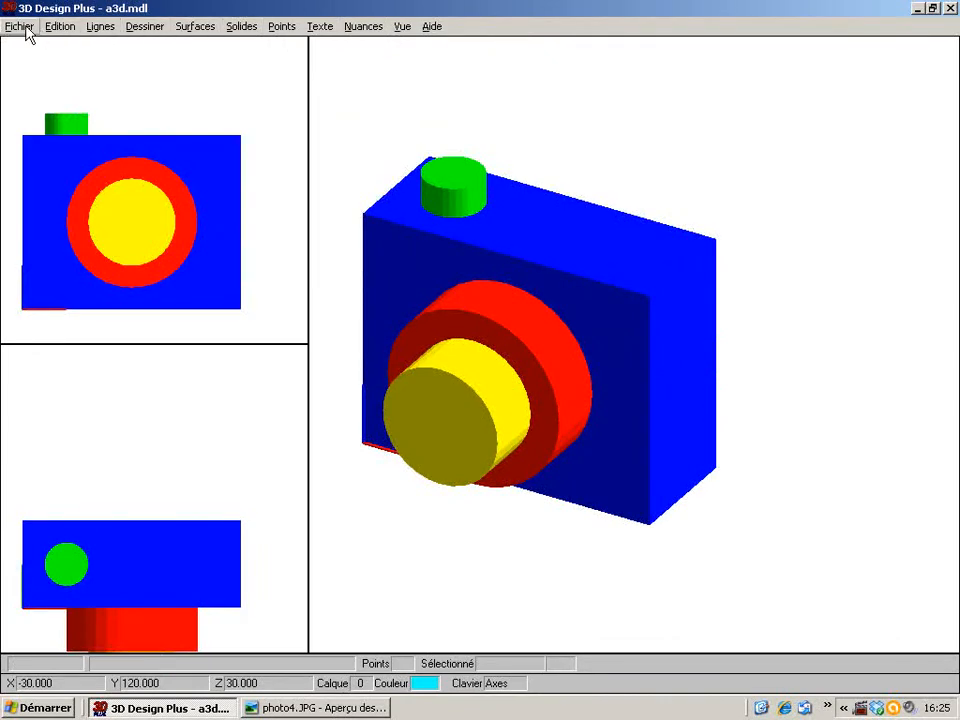
Generate an animation preview of the camera model at full image size with fast shading
click(25, 29)
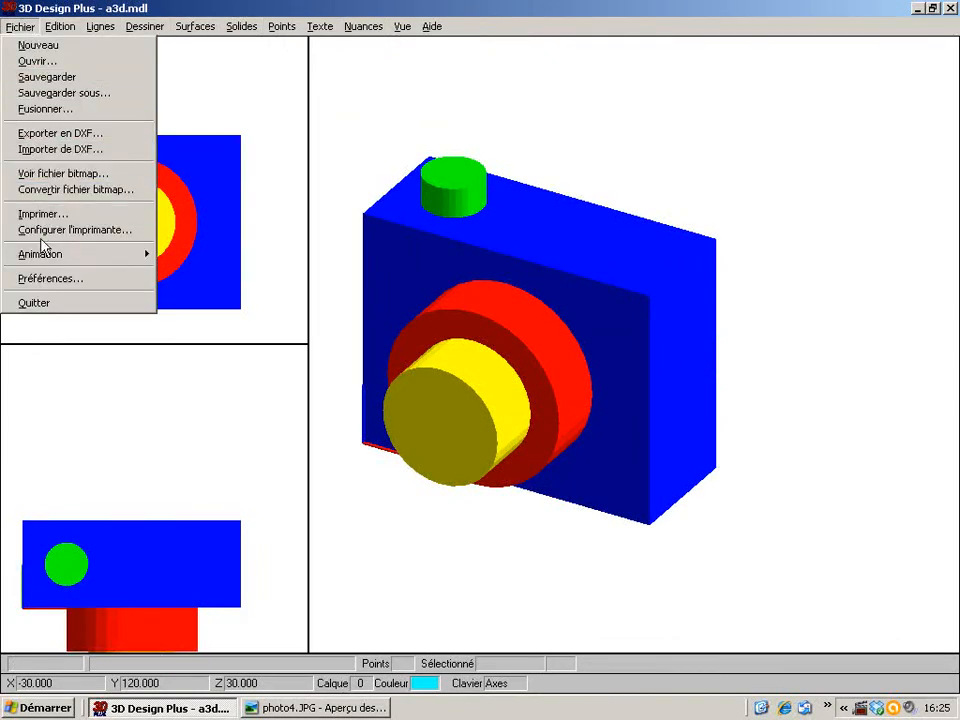
mouse_move(42, 258)
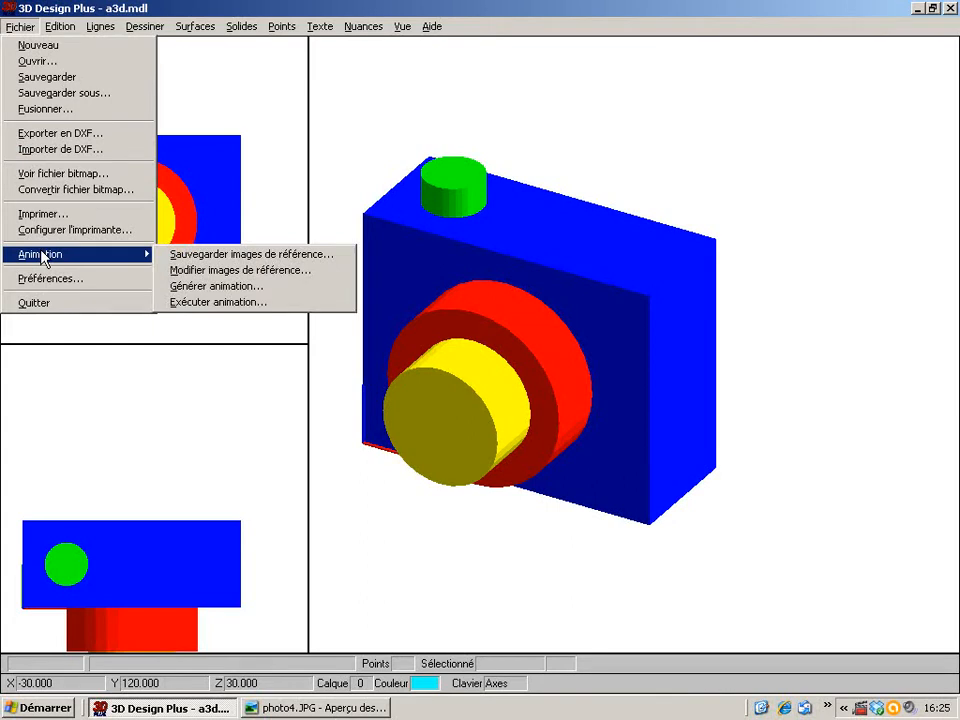
click(185, 286)
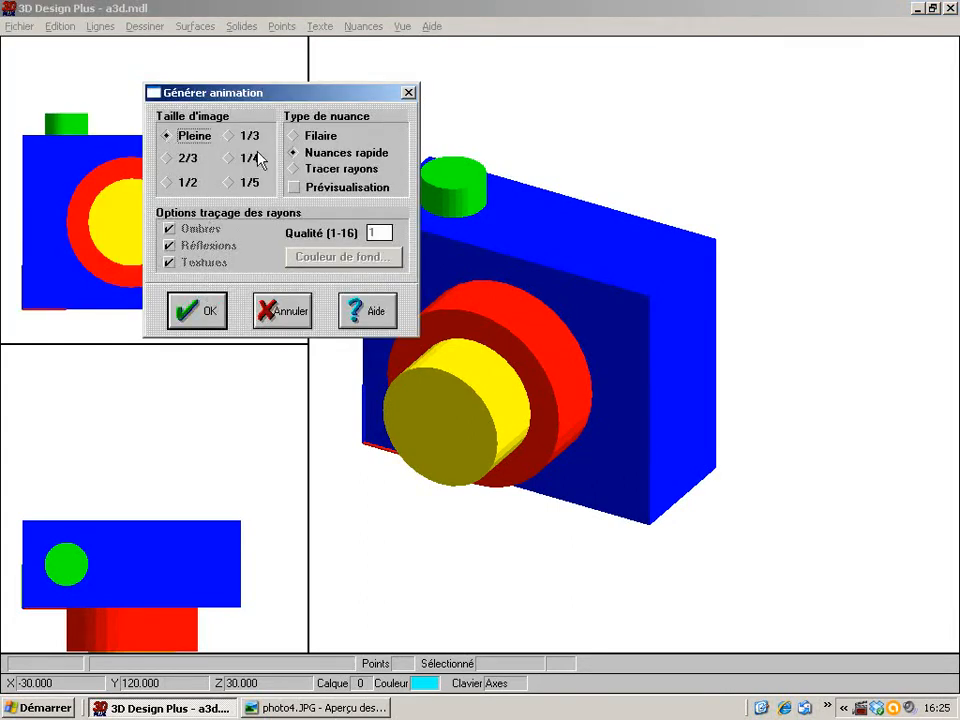
click(295, 189)
click(206, 312)
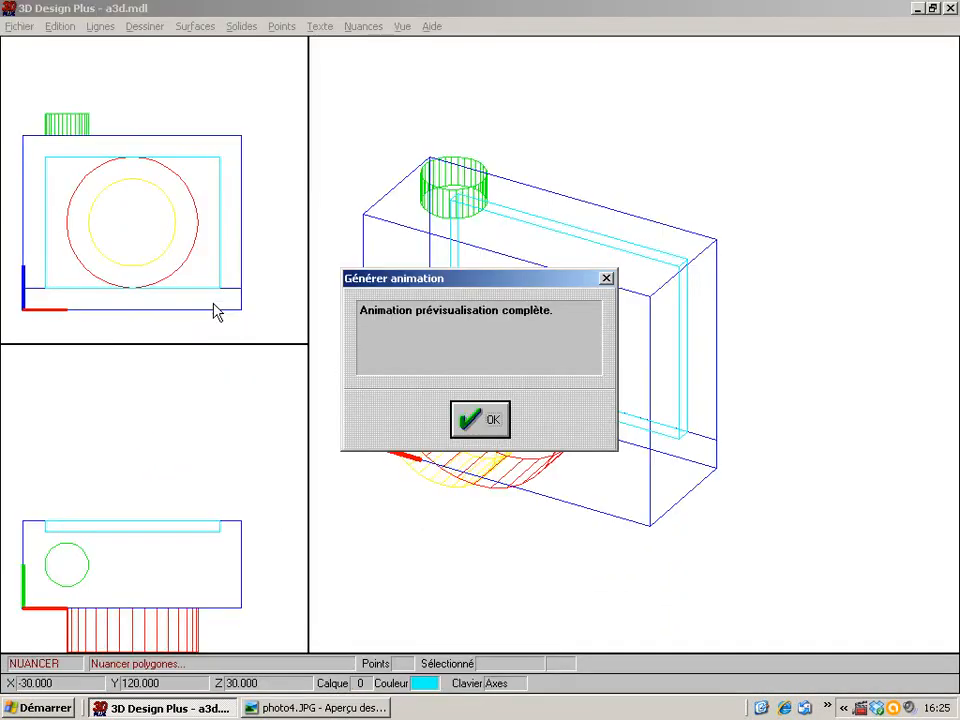
click(461, 417)
Open the file a3d.mdl from c:\3dplus without saving the changes to the current model
click(19, 30)
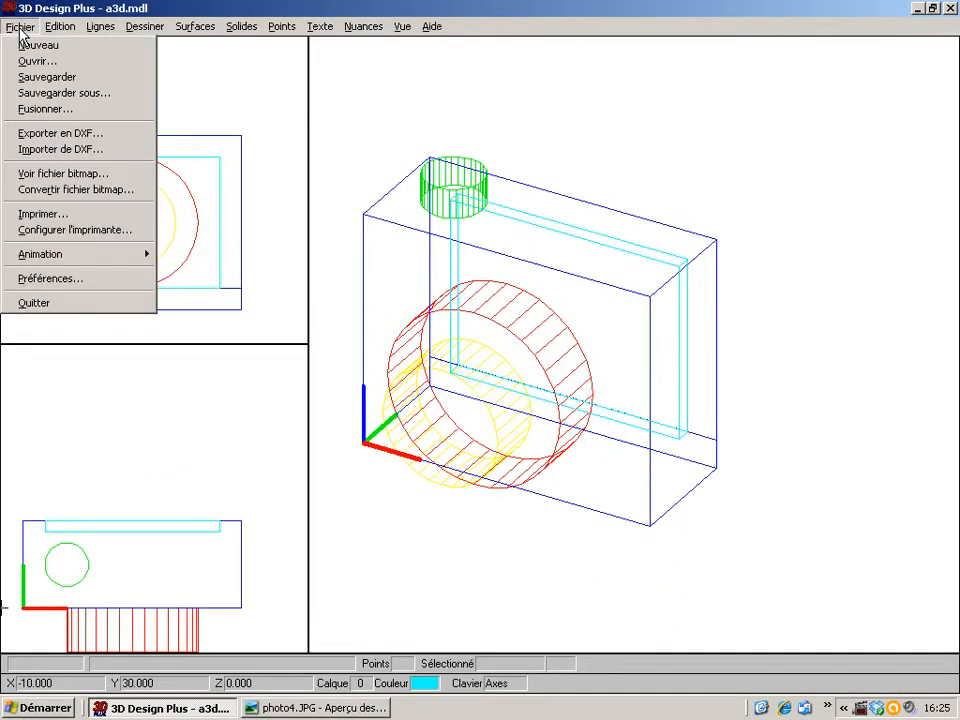
click(26, 62)
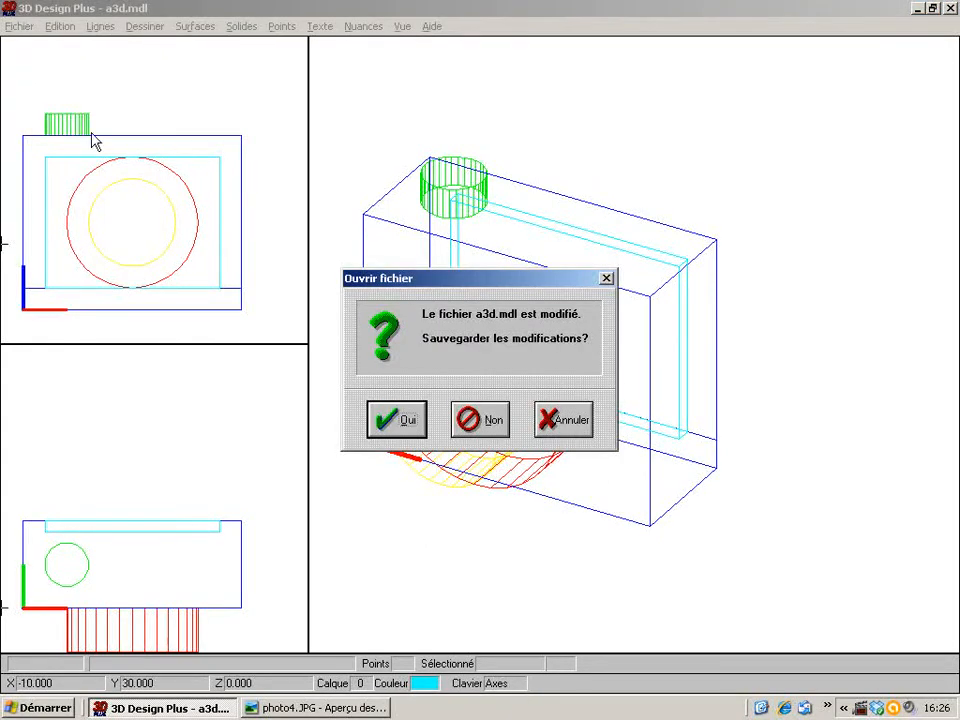
click(480, 420)
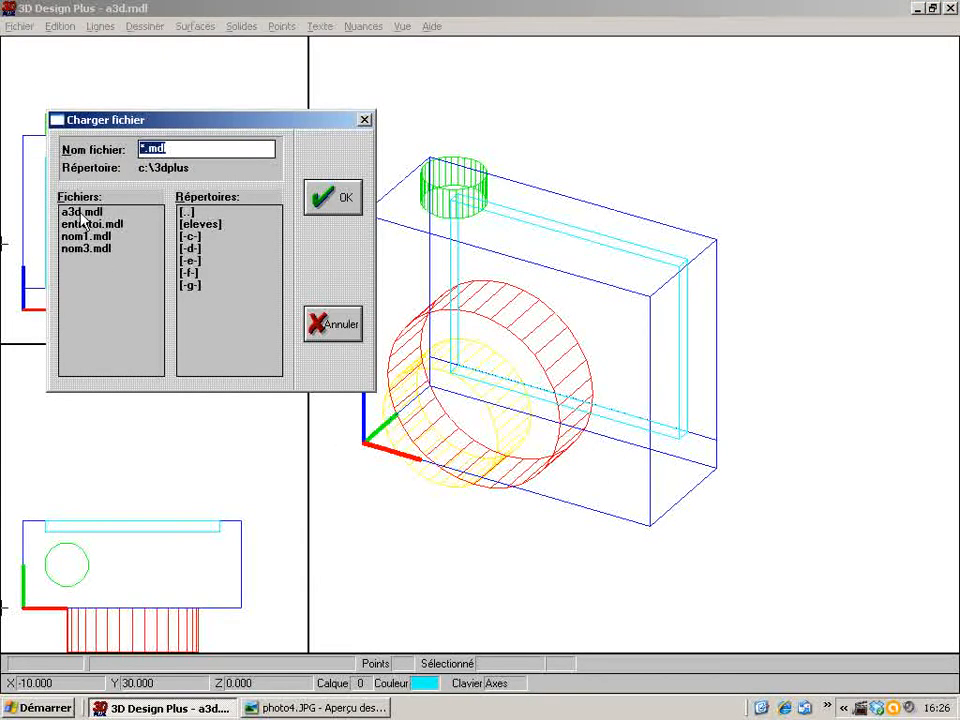
click(322, 197)
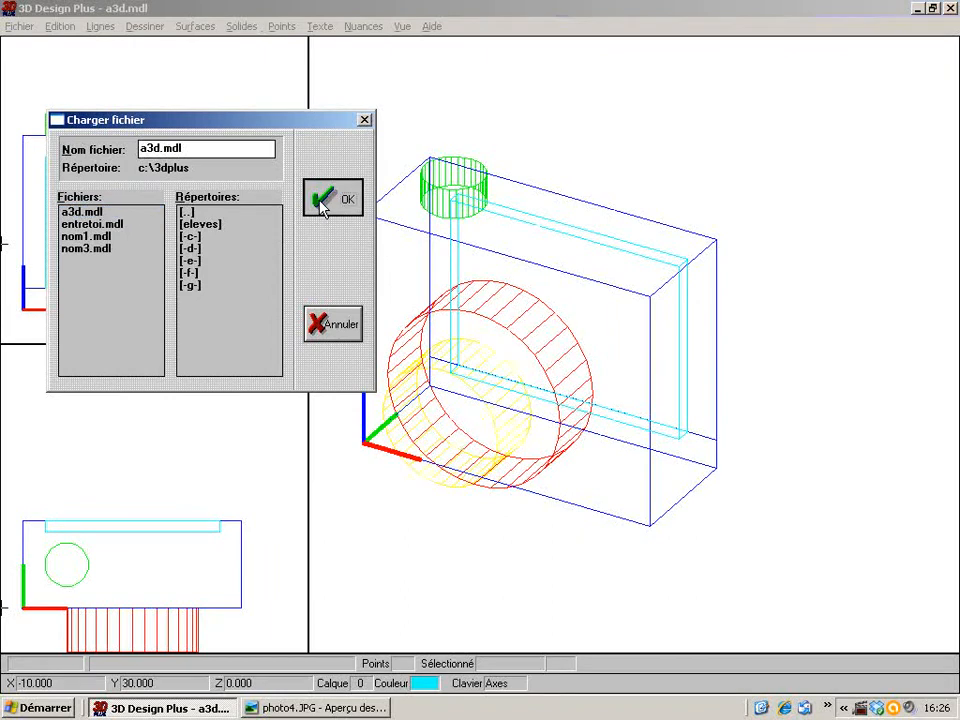
Practise moving the 3D cursor back and forth along the X, Y and Z axes, ending at the origin
key(End)
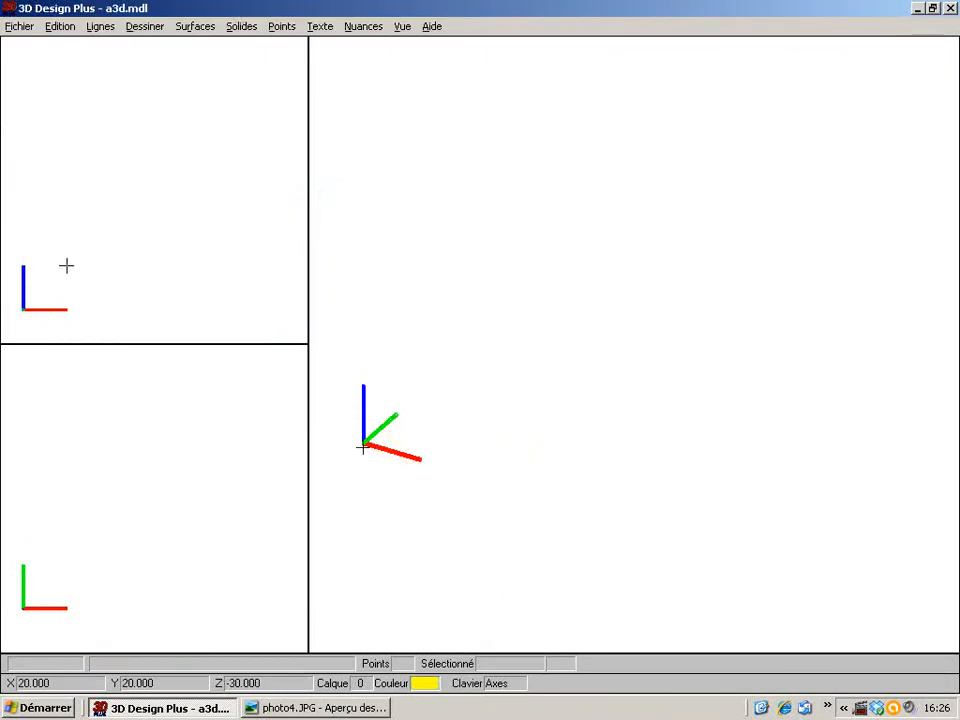
key(Right)
key(Right)
key(Left)
key(Left)
key(Up)
key(Up)
key(Up)
key(Down)
key(Down)
key(Down)
key(Home)
key(Home)
key(Home)
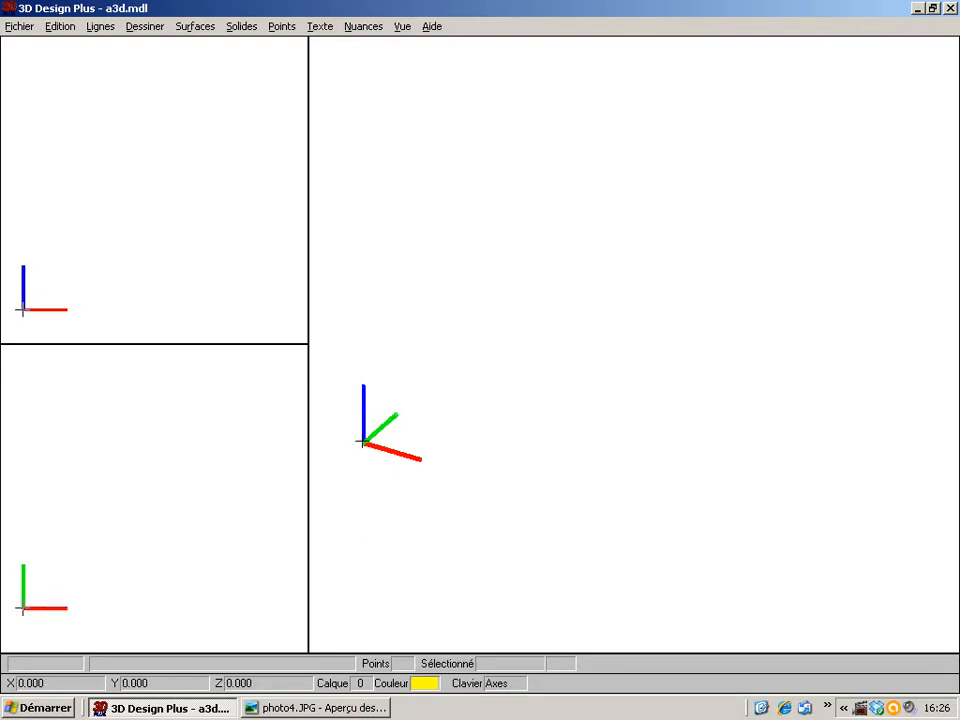
Set the drawing colour to bright blue (red 0, green 0, blue 255)
click(430, 684)
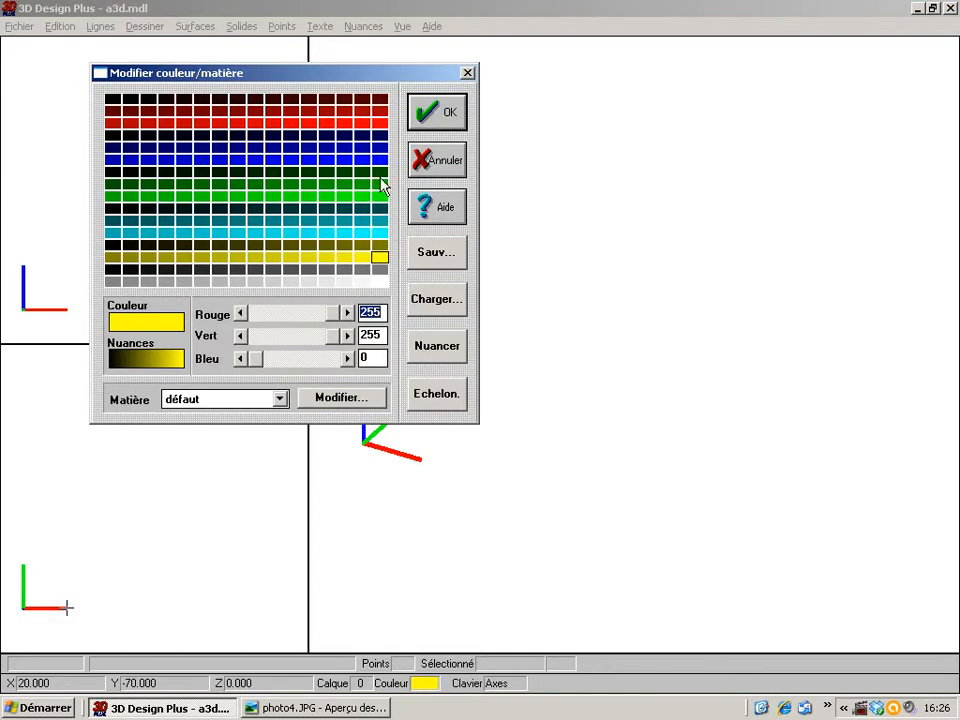
click(381, 159)
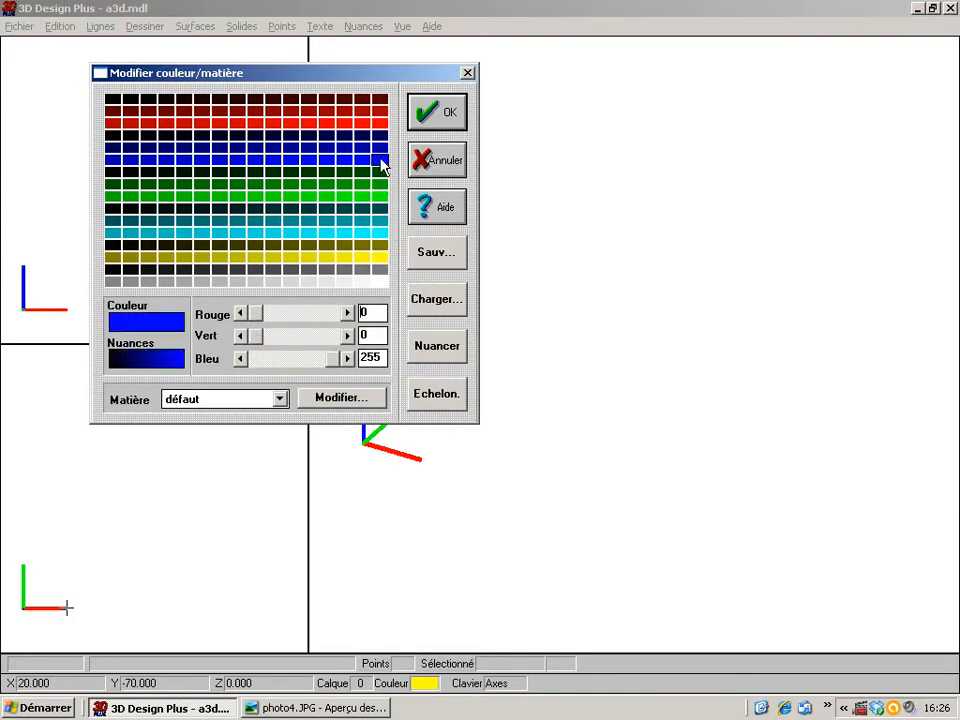
click(450, 116)
Start a parallelepiped for the camera body with its first corner at absolute coordinates X 0, Y 0, Z 0
click(146, 30)
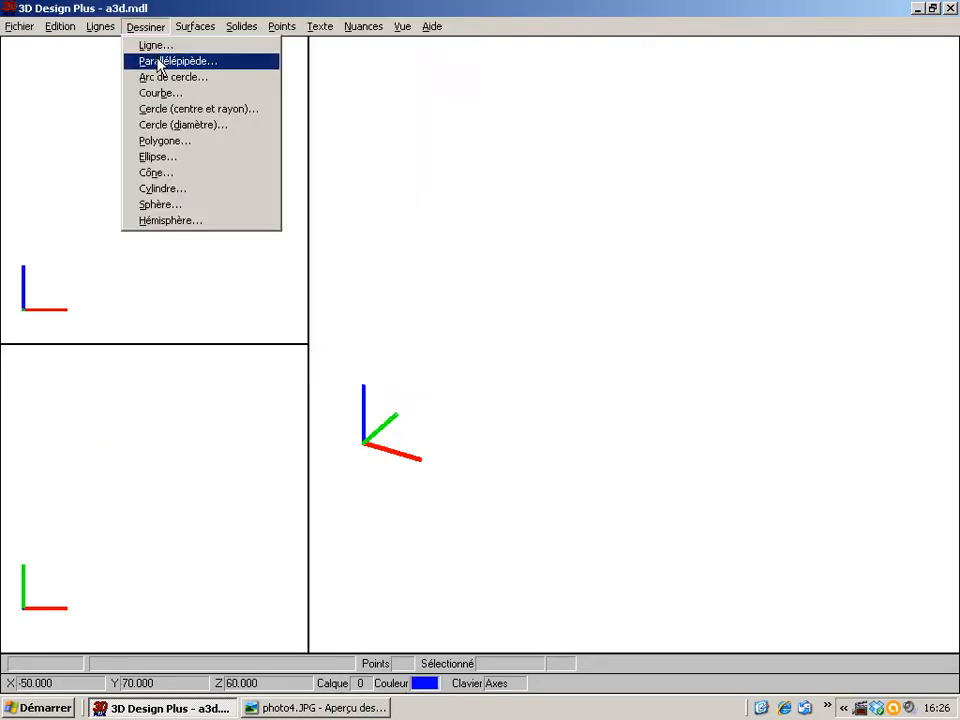
click(158, 62)
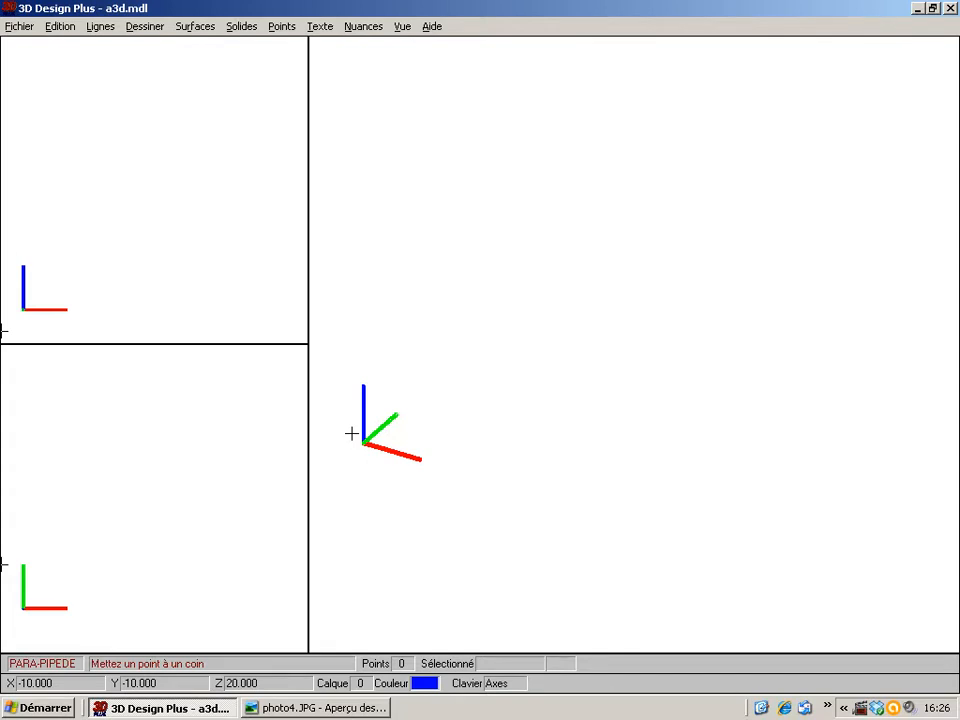
key(semicolon)
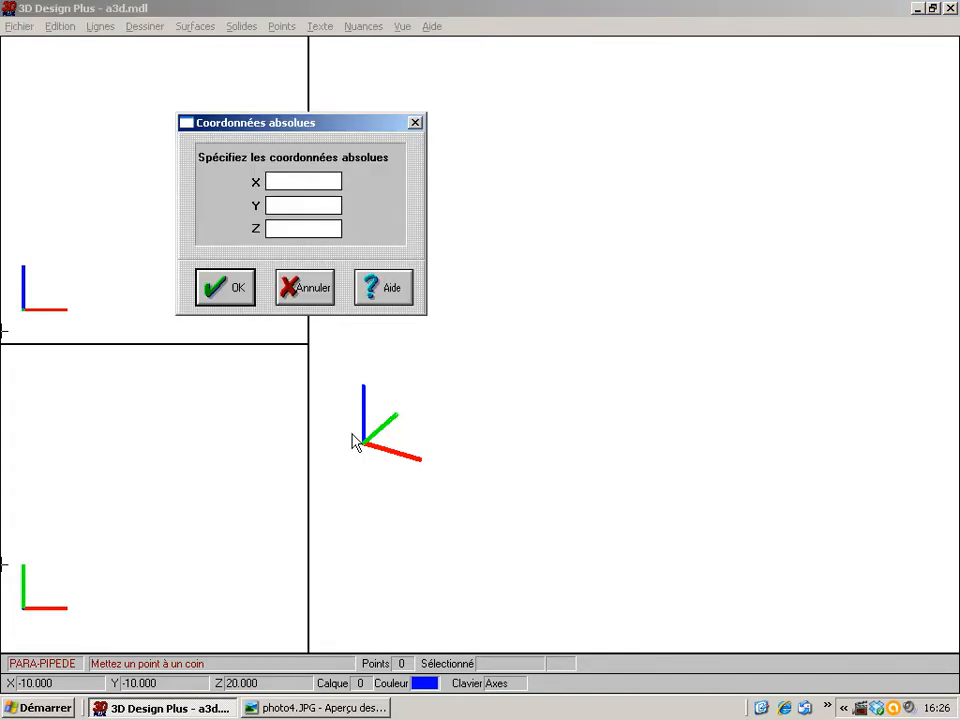
text(0)
key(Tab)
text(0)
key(Tab)
text(0)
key(Return)
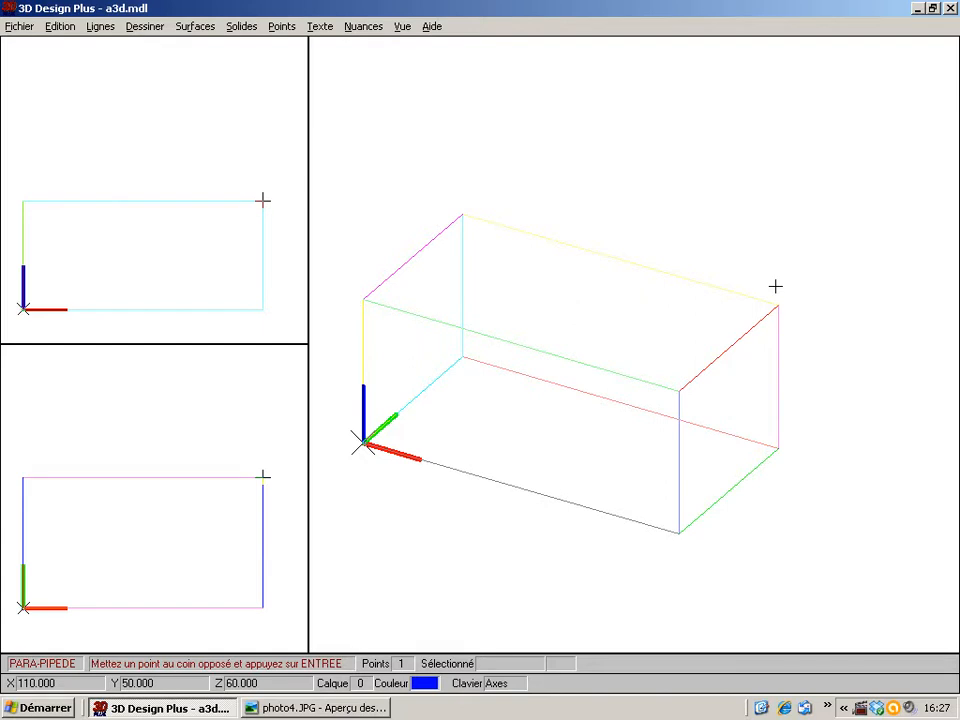
Complete the parallelepiped with its opposite corner at relative coordinates X 100, Y 80, Z 40, and shade all views
key(apostrophe)
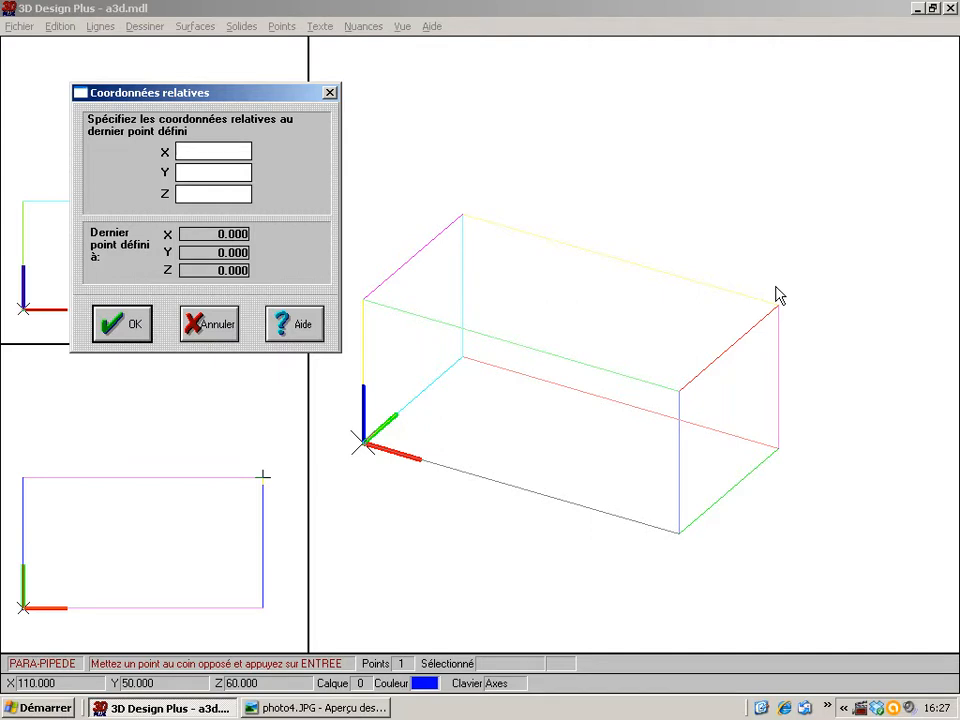
text(100)
key(Tab)
text(80)
key(Tab)
text(40)
key(Return)
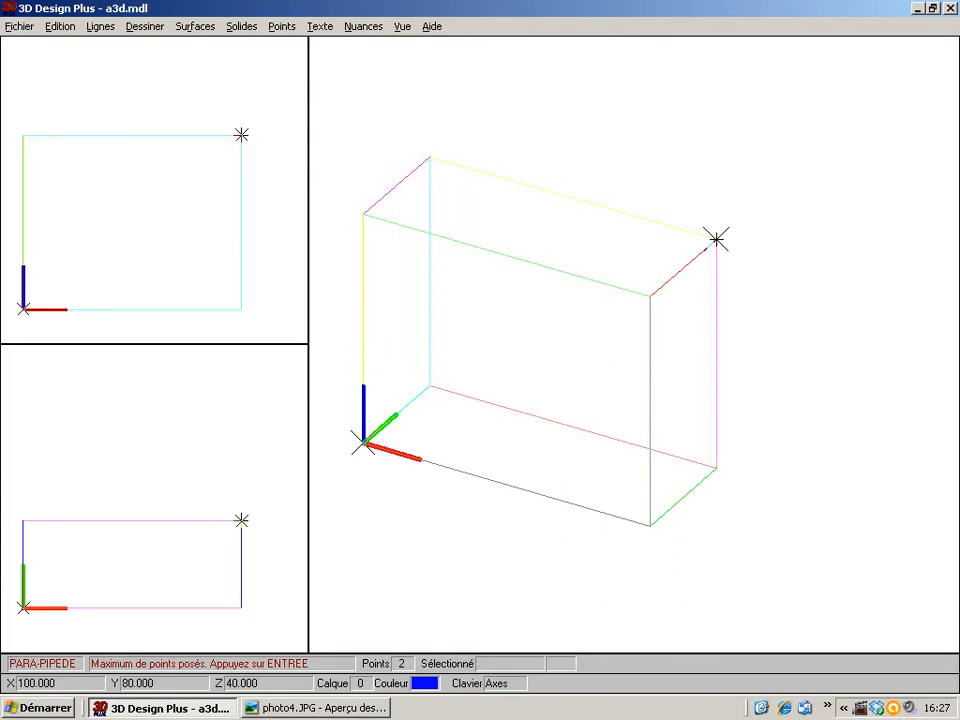
key(Return)
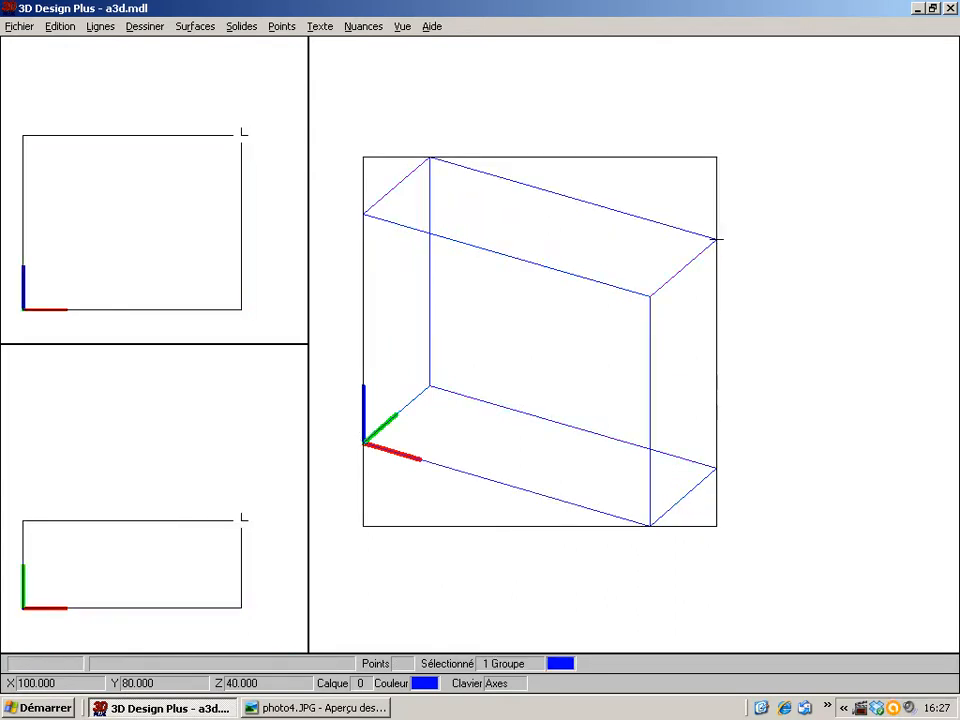
click(363, 28)
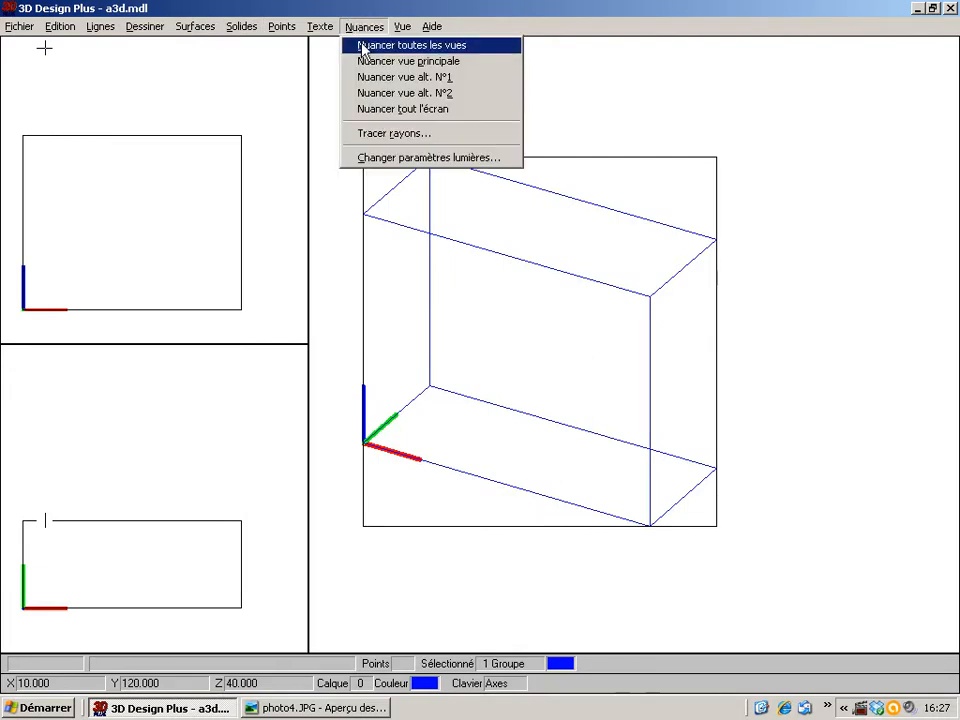
click(363, 47)
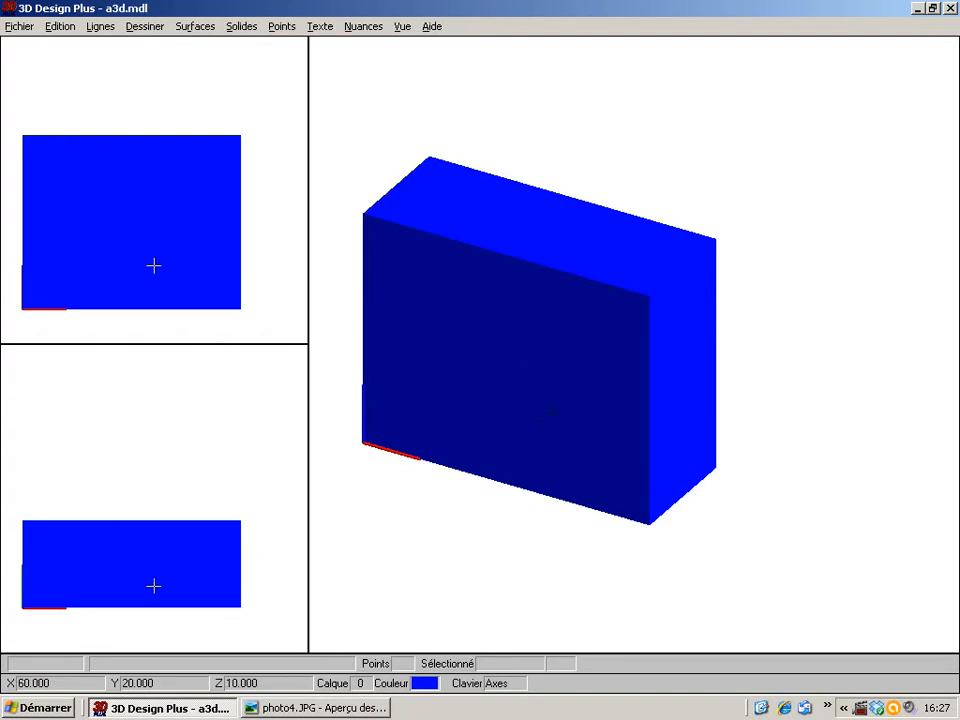
Set the drawing colour to bright red (red 255, green 0, blue 0)
click(425, 684)
click(381, 123)
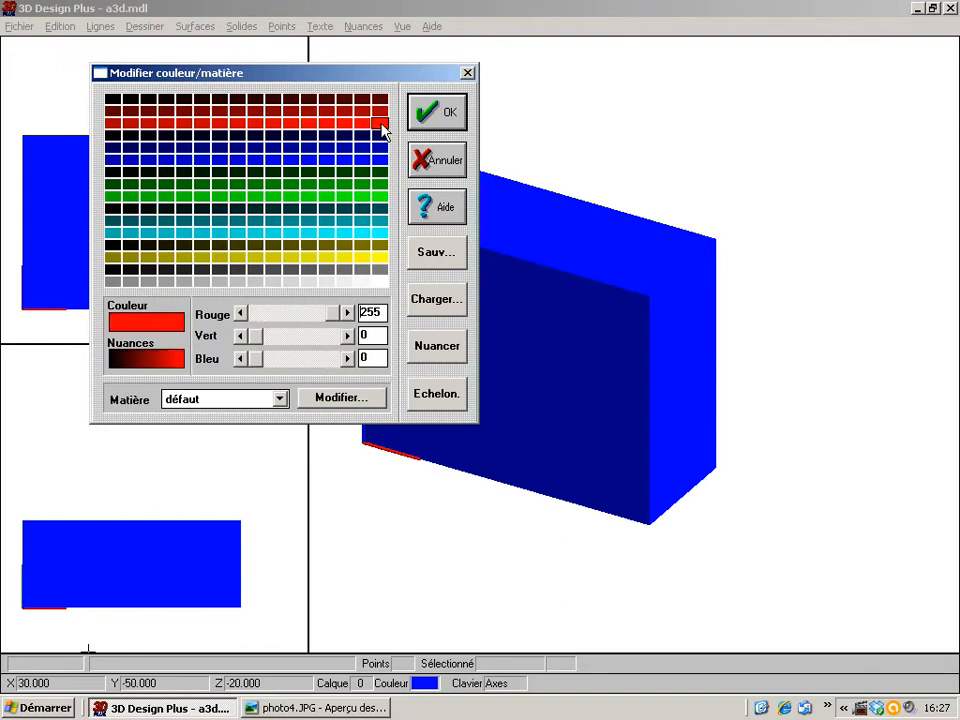
click(436, 112)
Start a cylinder on the body's front face with its base circle centre at absolute coordinates X 50, Y 40, Z 0
click(158, 26)
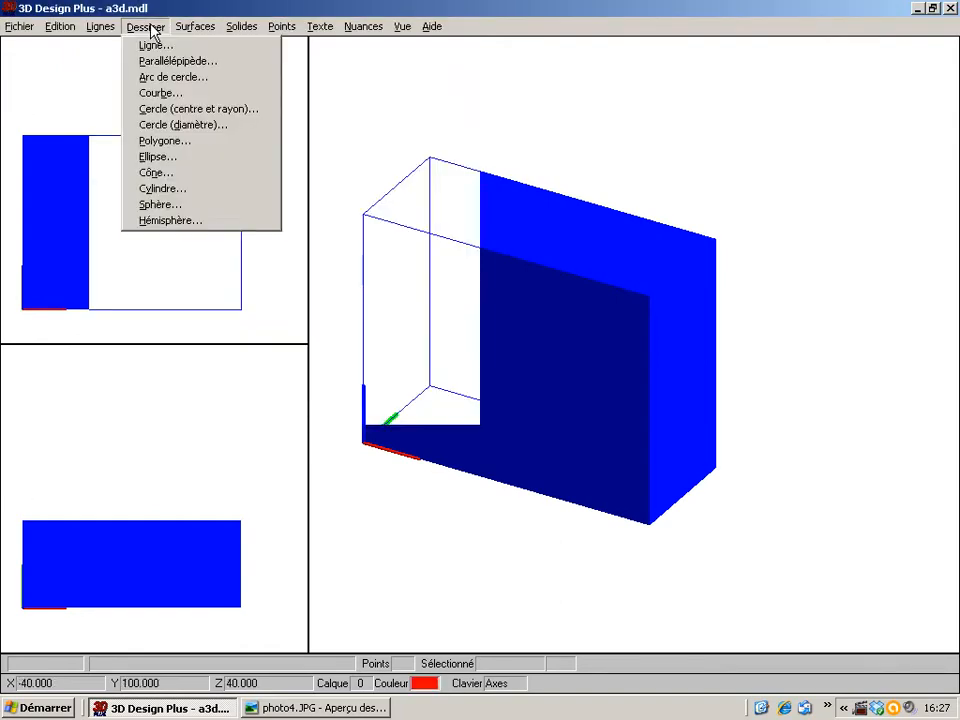
click(158, 189)
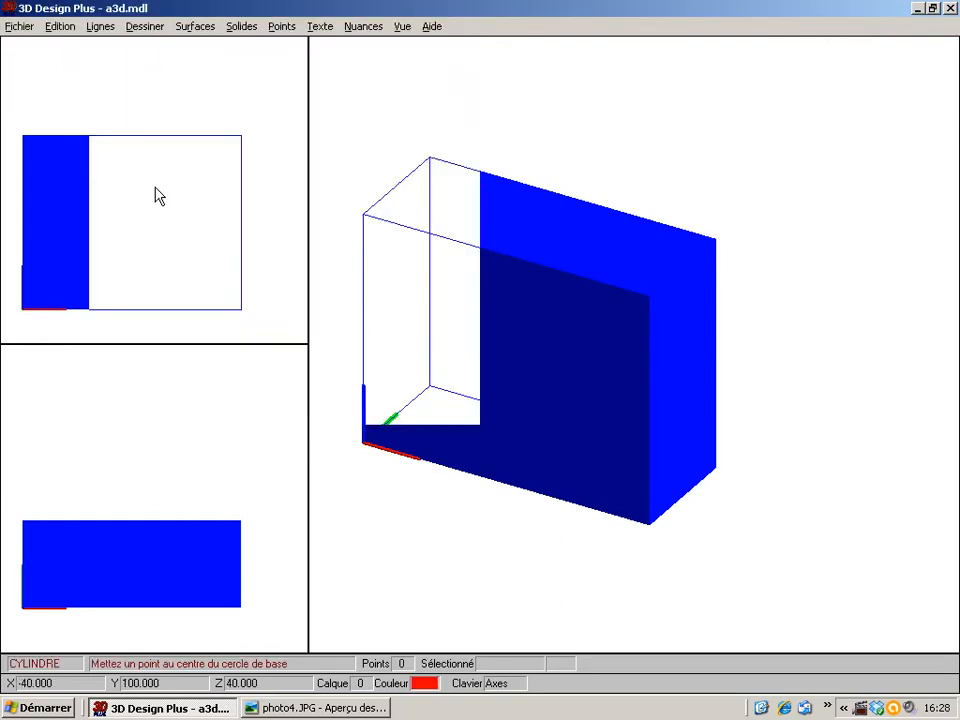
key(apostrophe)
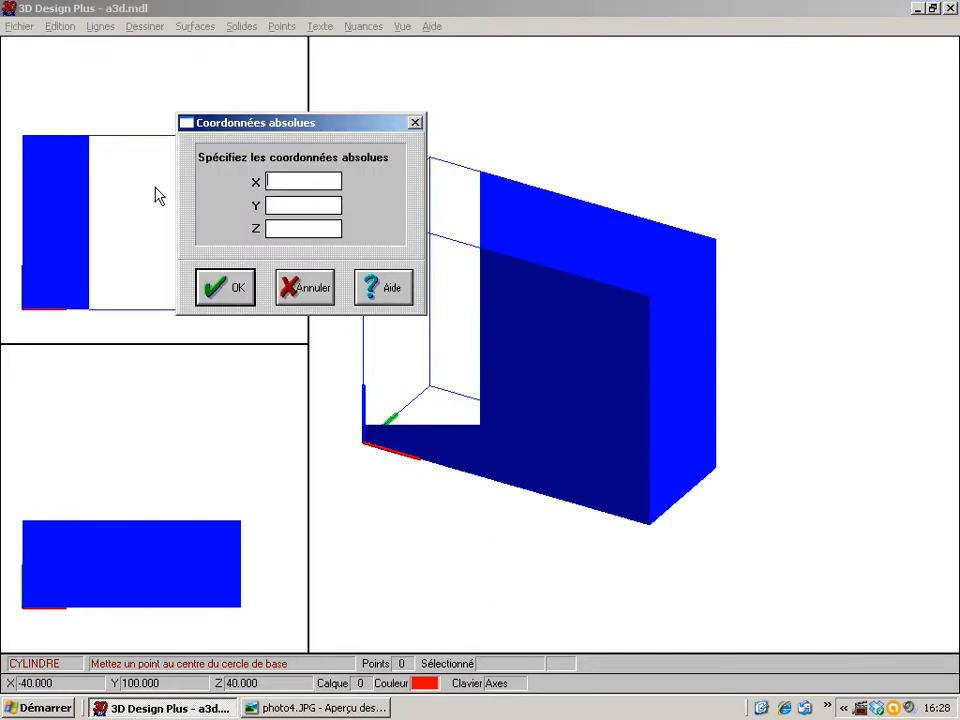
text(50)
key(Tab)
text(40)
key(Tab)
text(0)
key(Return)
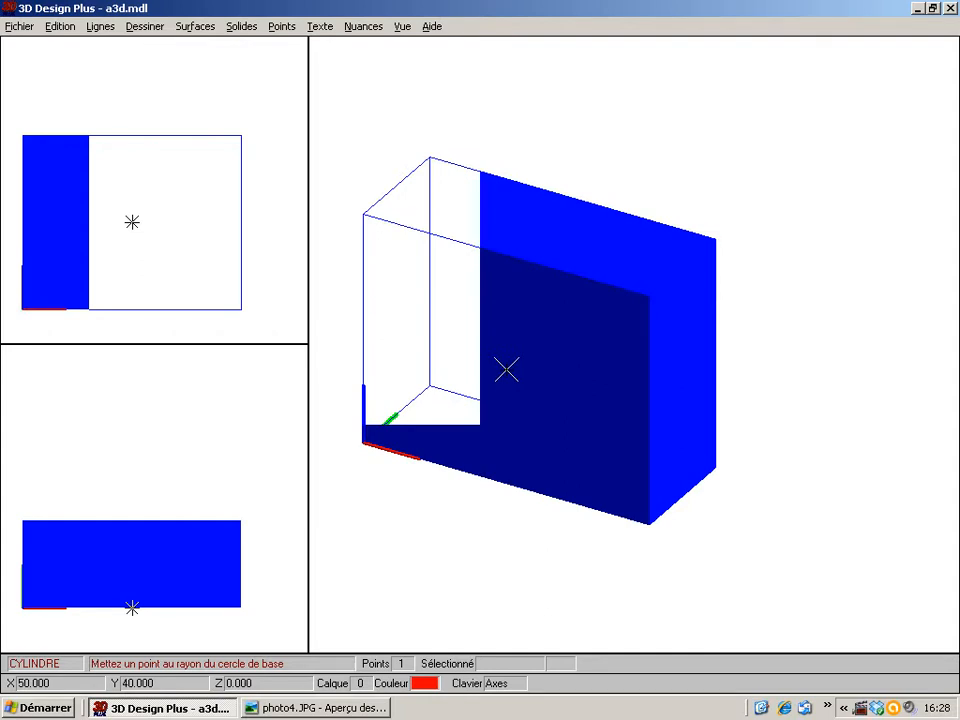
Complete the red cylinder with its radius point at relative X 30 and its height point at relative Z -20, and shade all views
key(apostrophe)
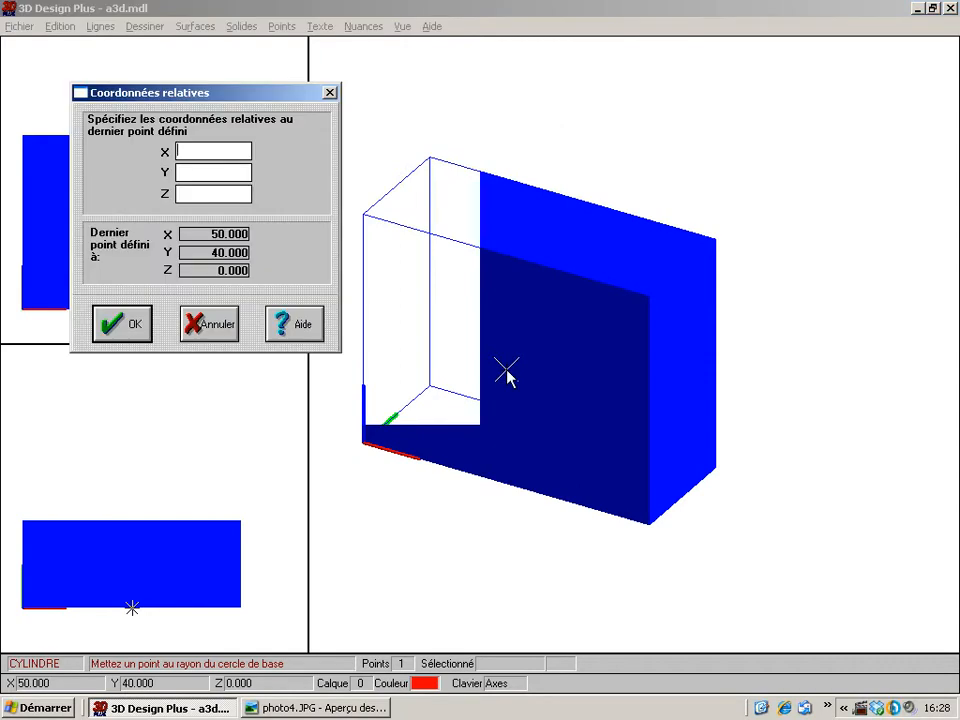
text(30)
key(Return)
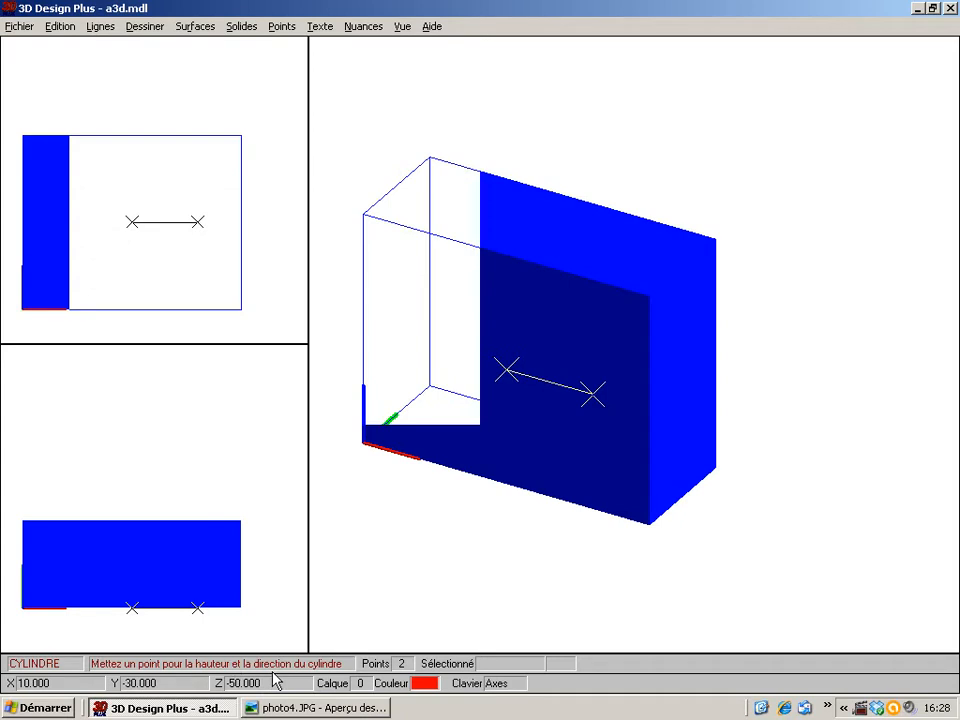
key(apostrophe)
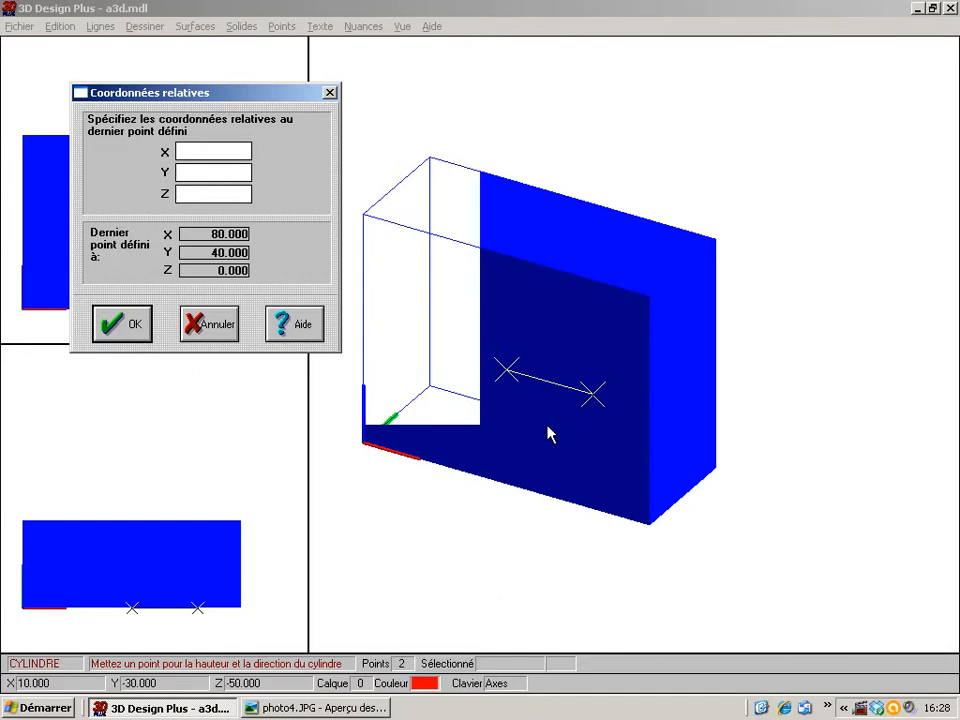
key(Tab)
key(Tab)
text(-20)
key(Return)
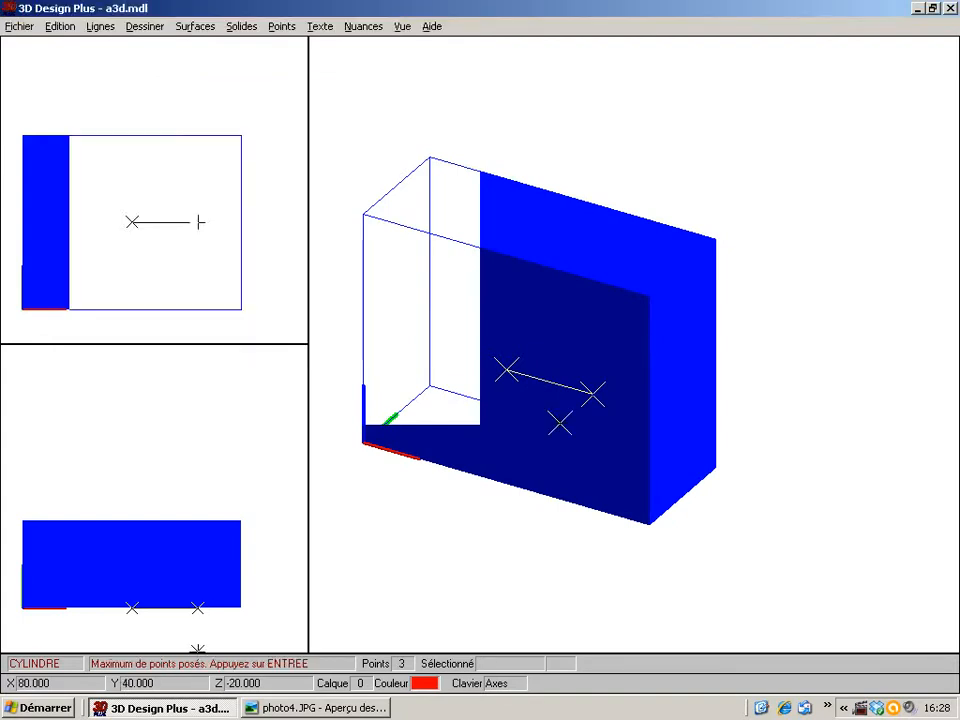
key(Return)
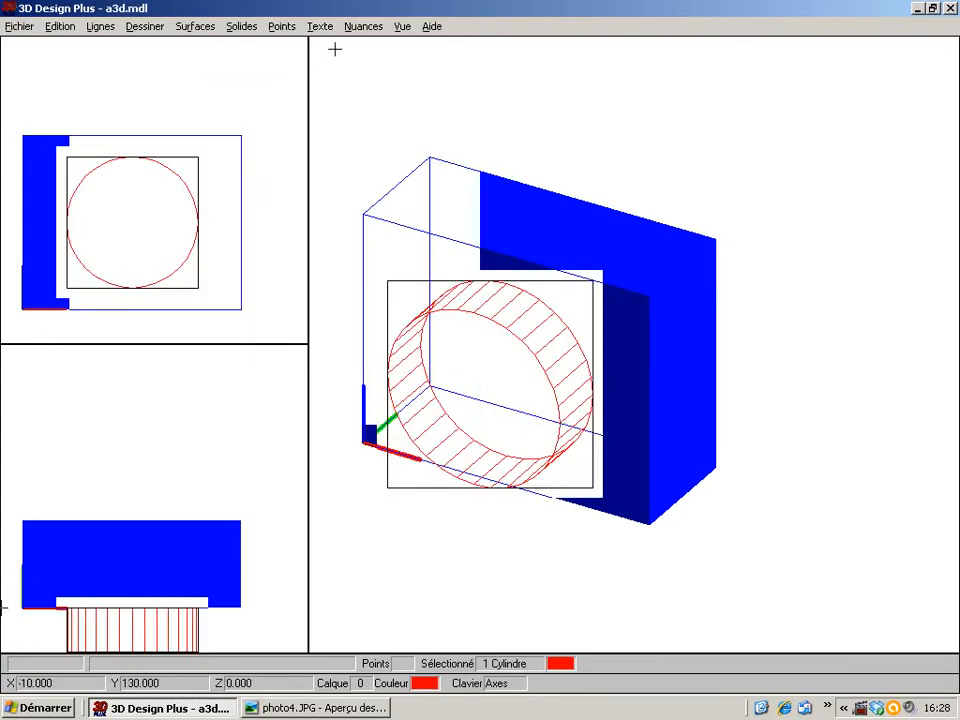
click(362, 26)
click(364, 46)
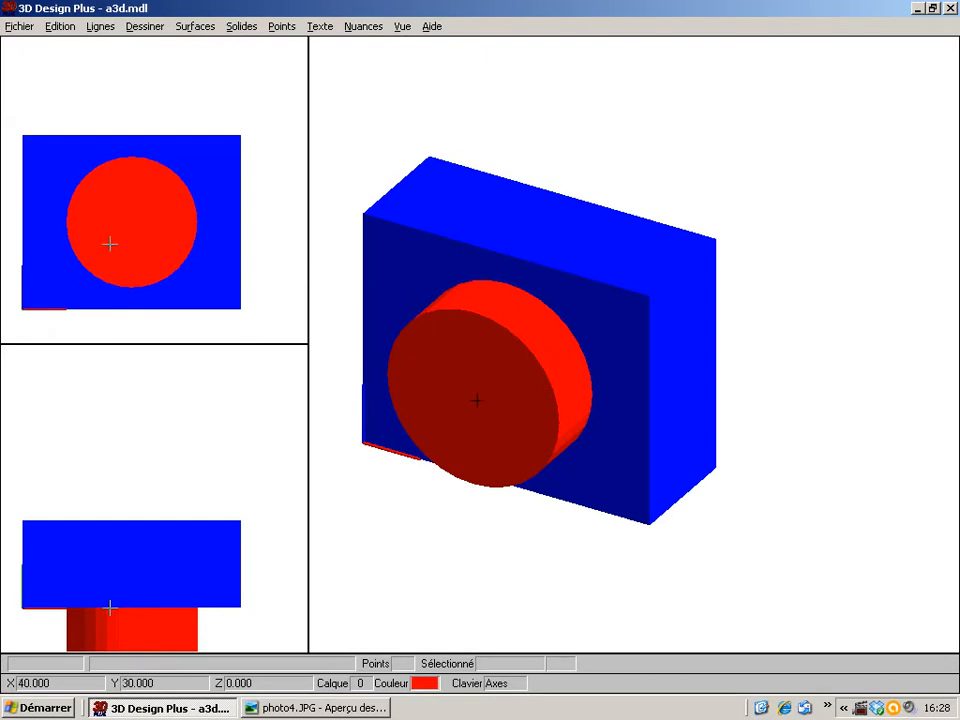
Set the drawing colour to bright yellow (red 255, green 255, blue 0)
click(425, 690)
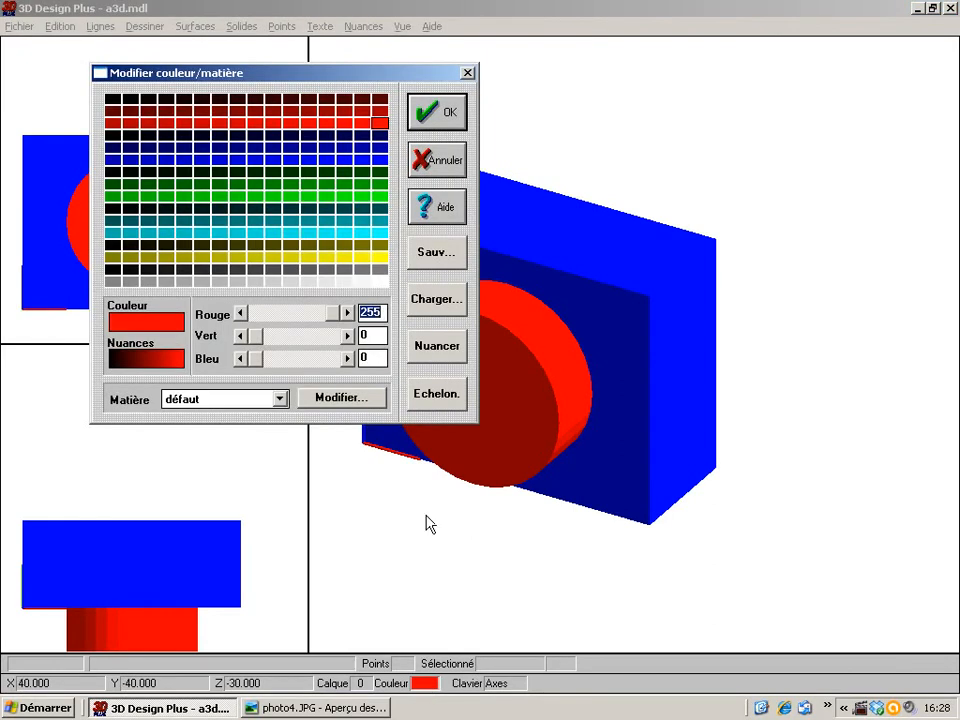
click(381, 258)
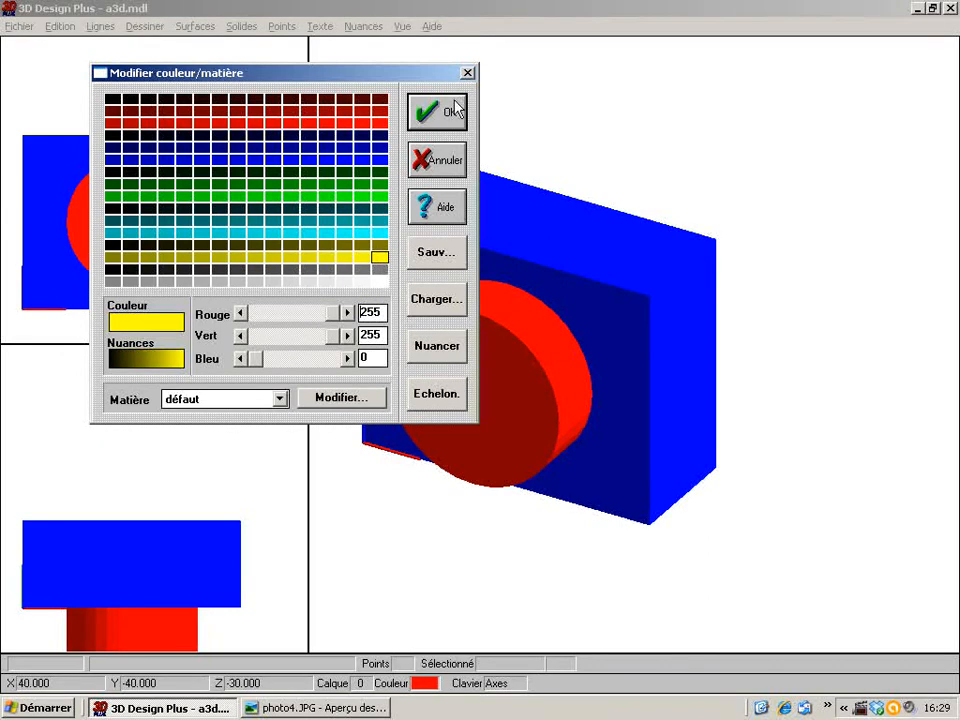
click(442, 111)
Start a cylinder on the red cylinder's front face with its base circle centre at absolute coordinates X 50, Y 40, Z -20
click(145, 26)
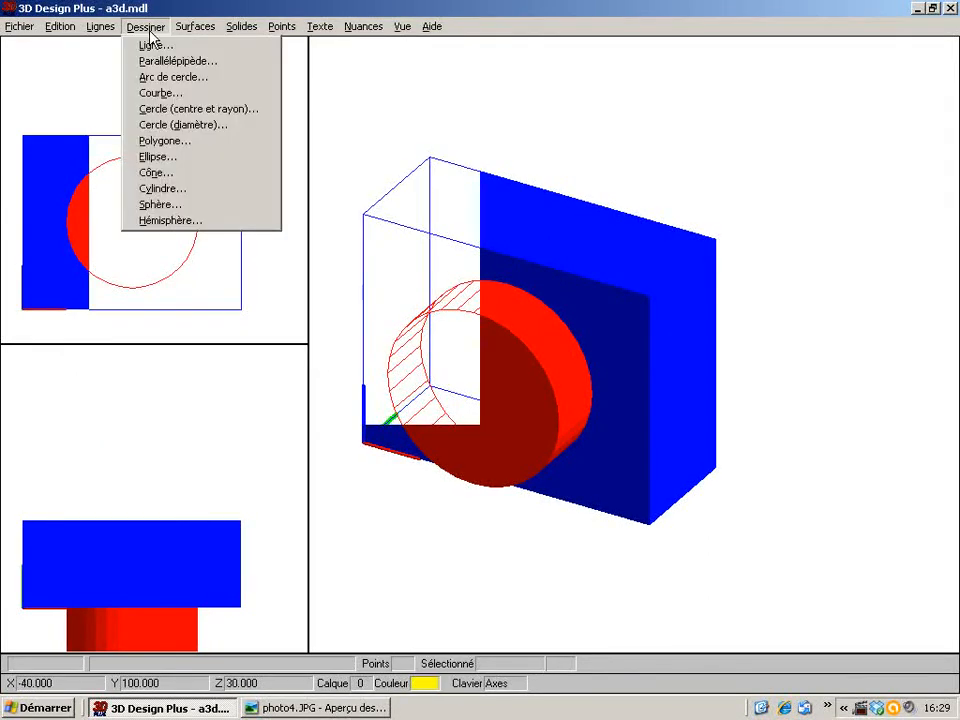
click(162, 189)
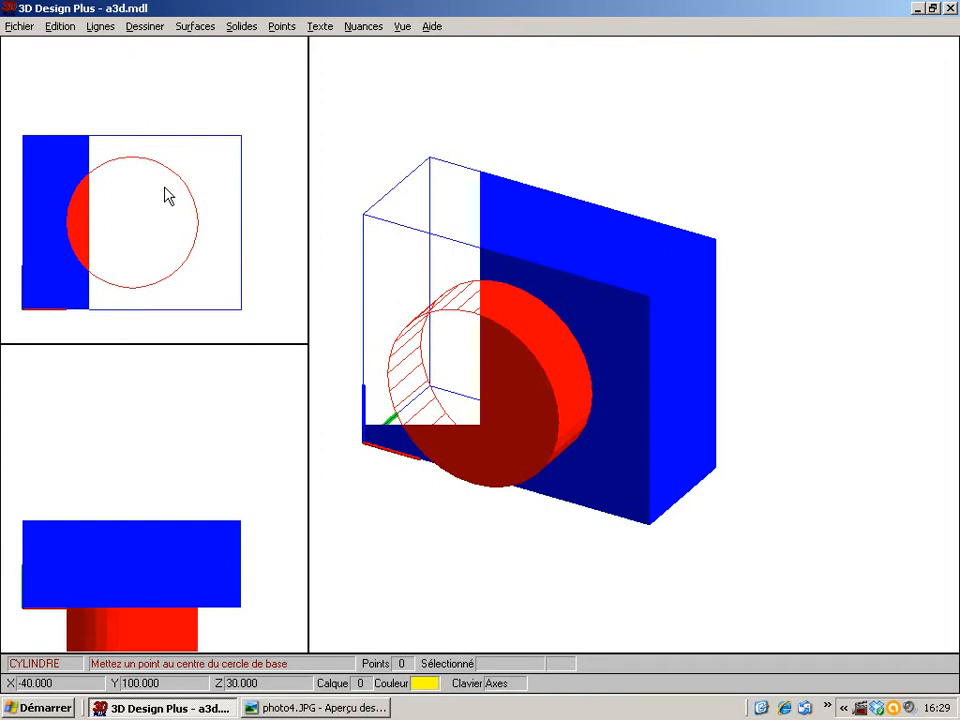
key(space)
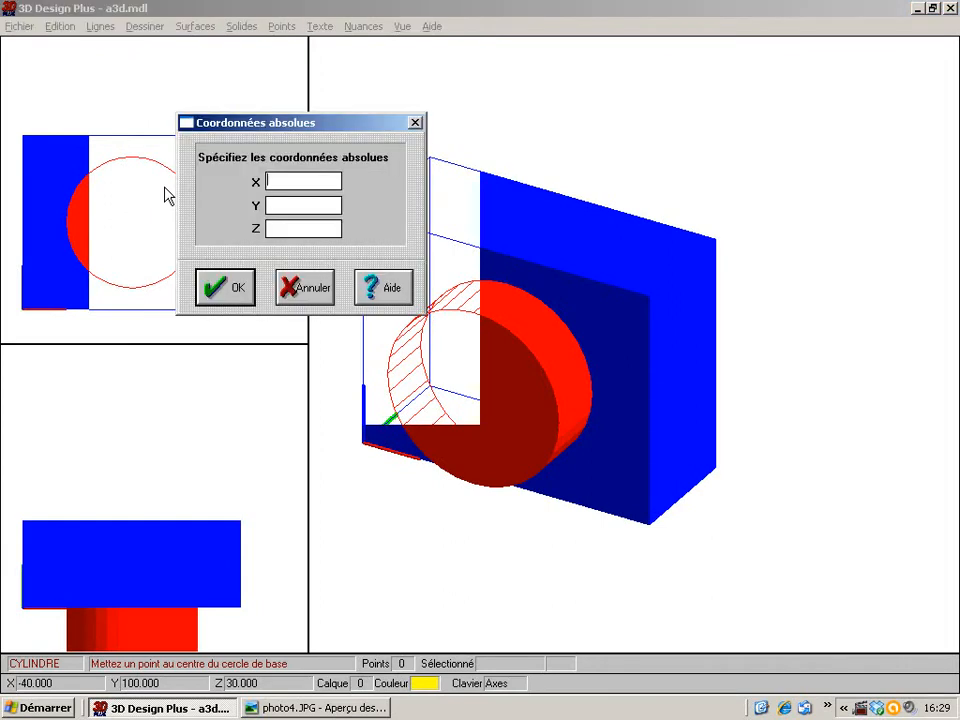
text(50)
key(Tab)
text(40)
key(Tab)
text(-20)
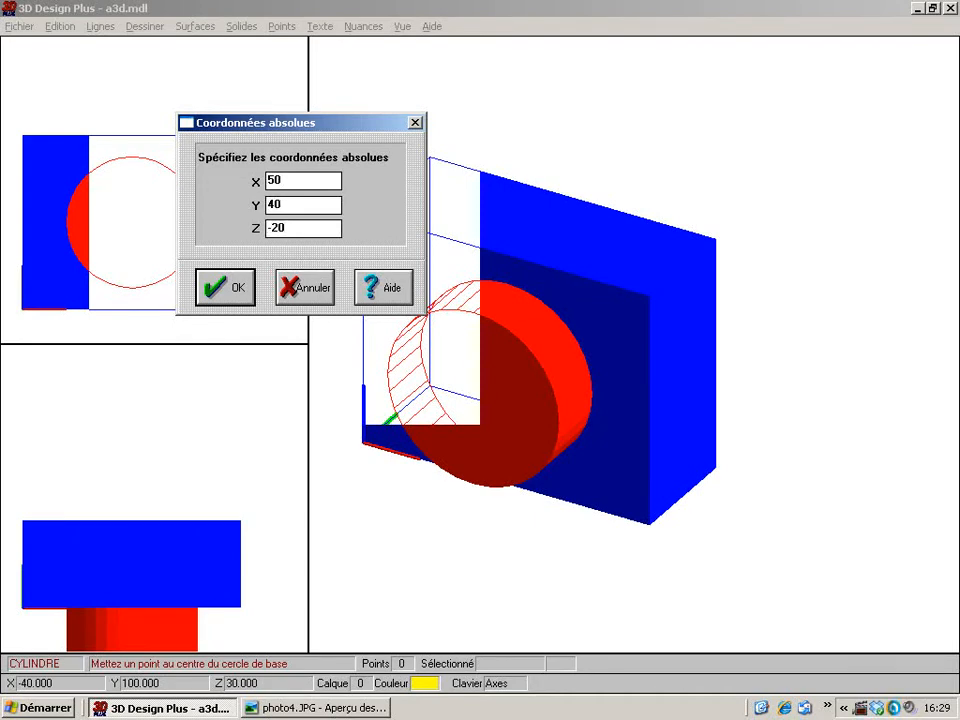
key(Return)
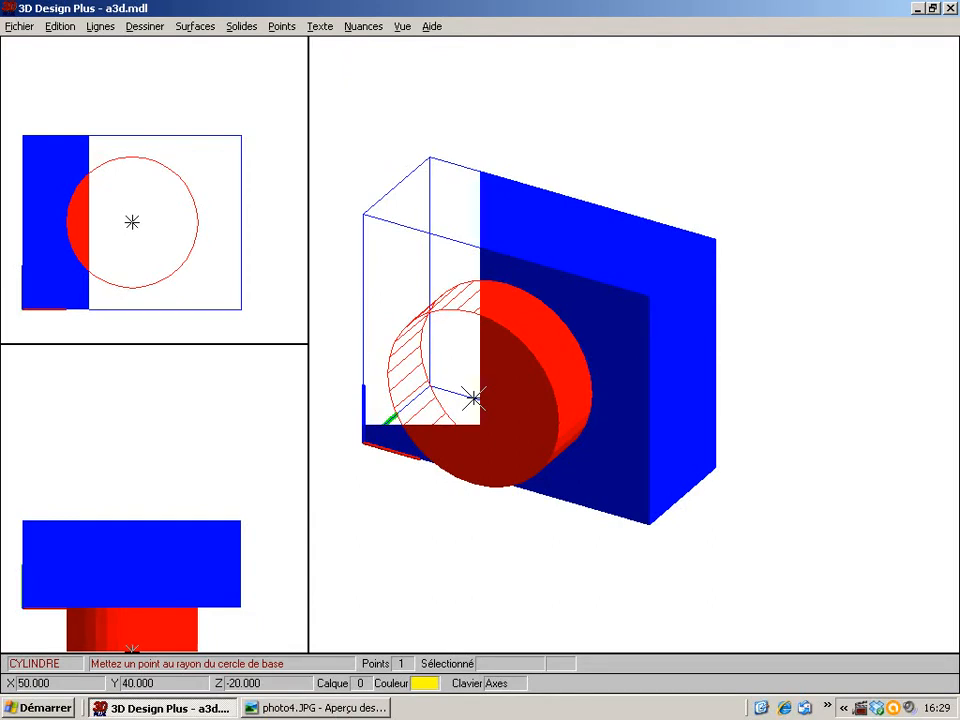
Complete the yellow cylinder with its radius point at relative X 20 and its height point at relative Z -20, and shade all views
key(apostrophe)
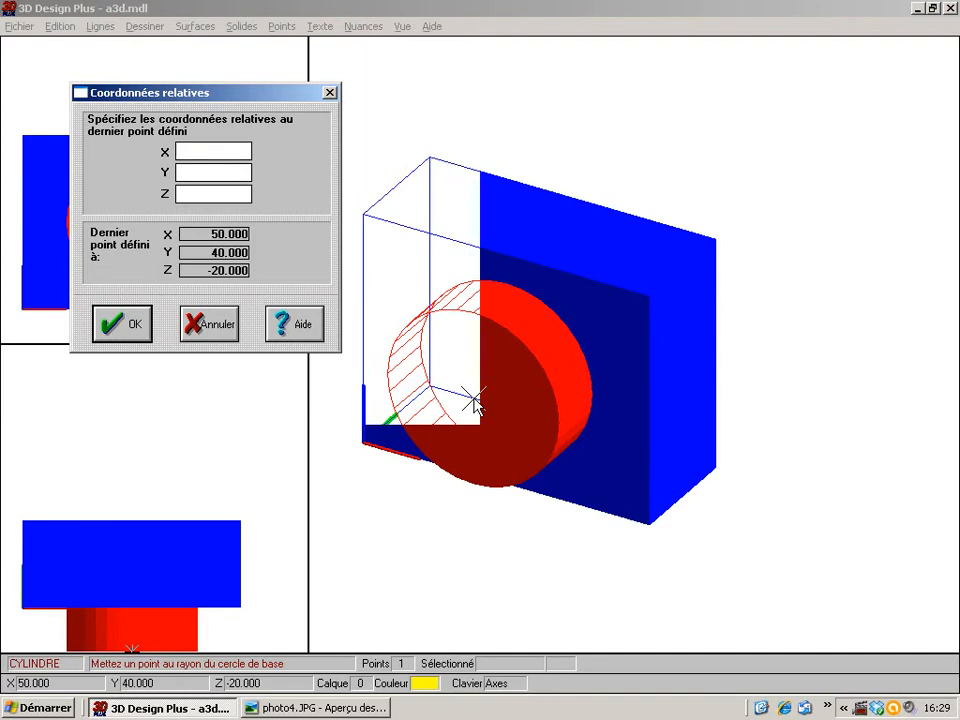
text(20)
key(Return)
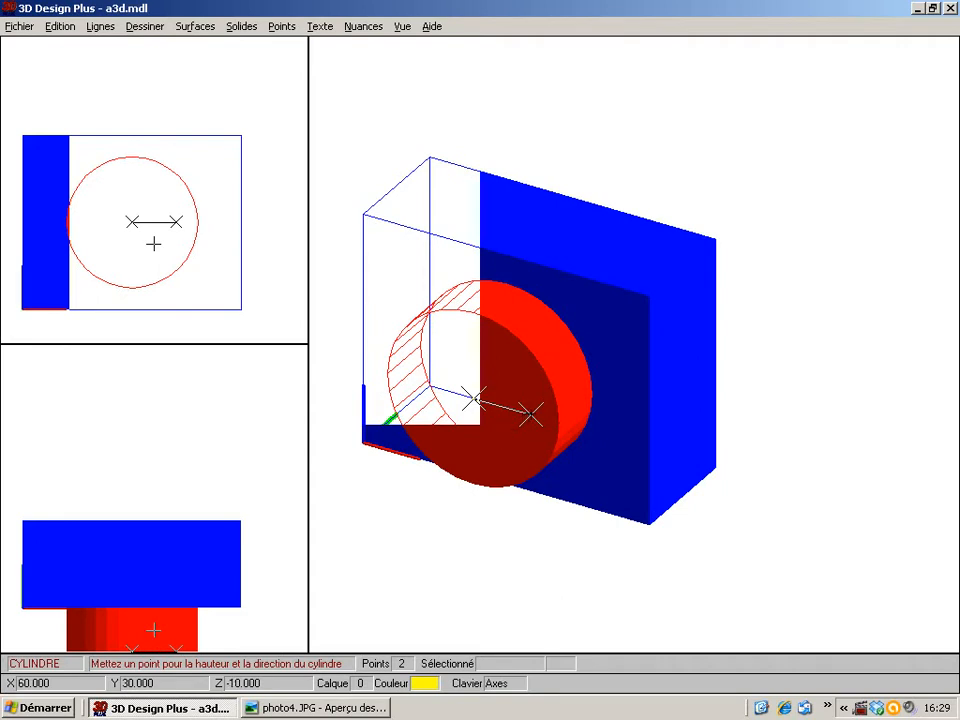
key(apostrophe)
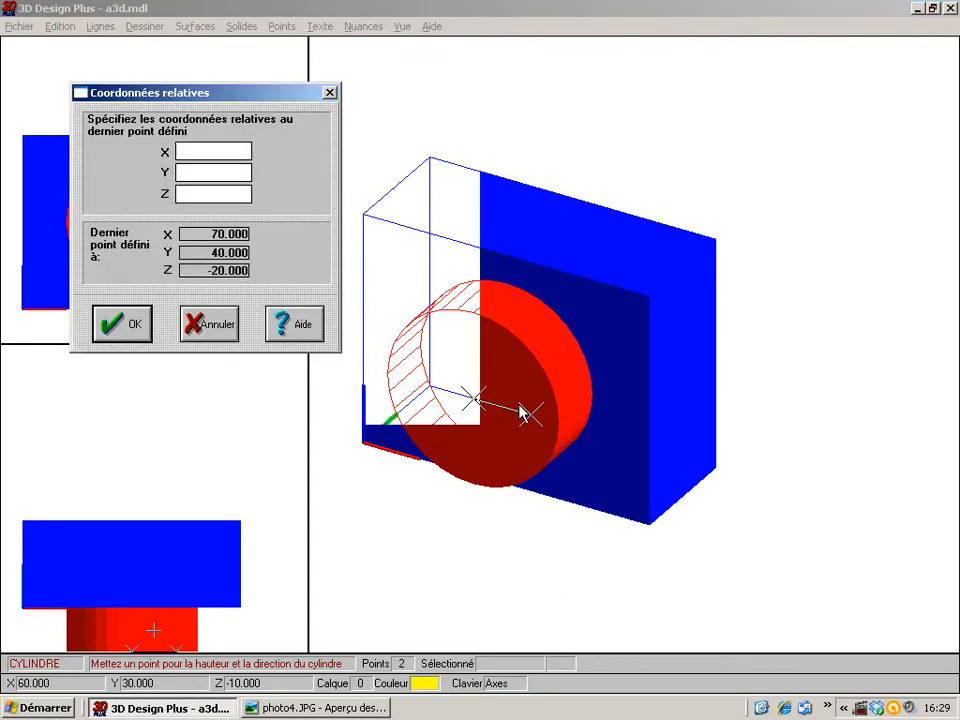
key(Tab)
key(Tab)
text(-20)
key(Return)
key(Return)
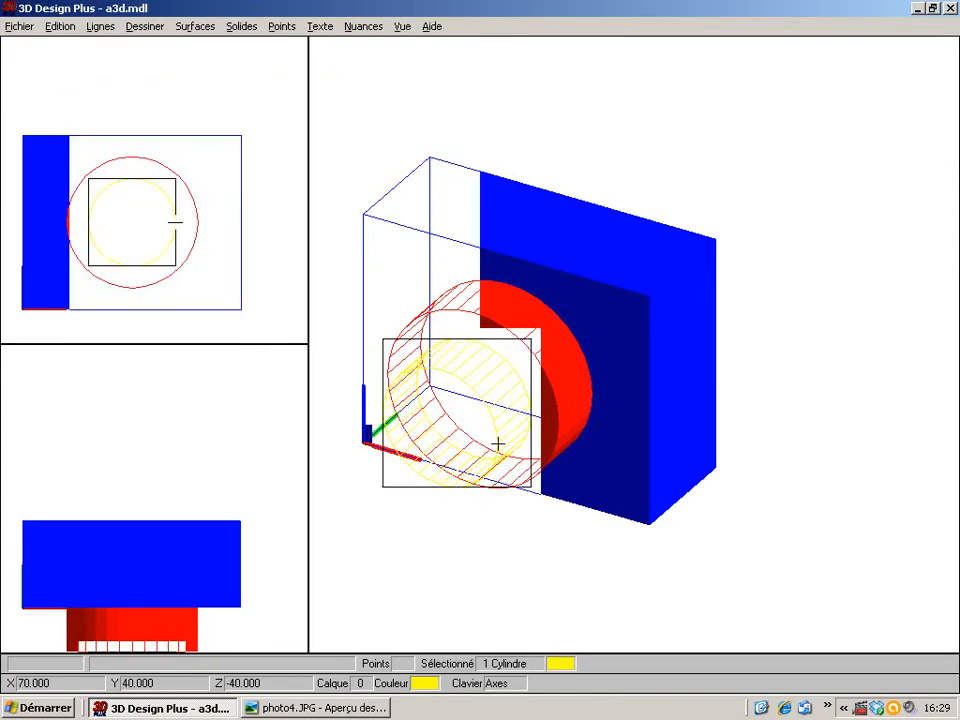
click(378, 26)
click(368, 43)
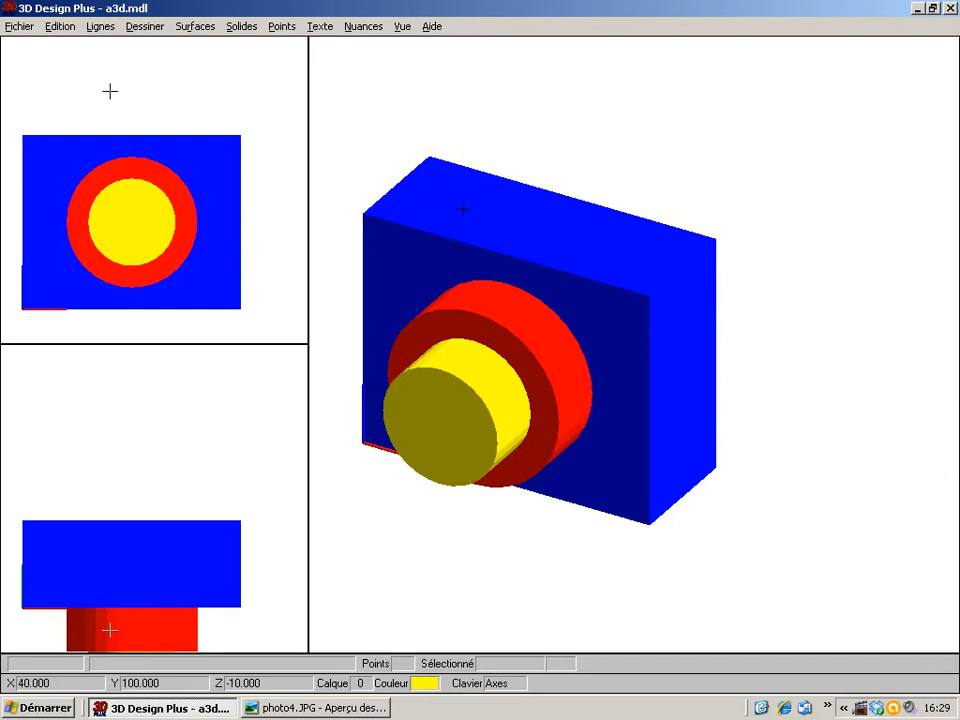
Set the drawing colour to bright green (red 0, green 255, blue 0)
click(425, 683)
click(379, 205)
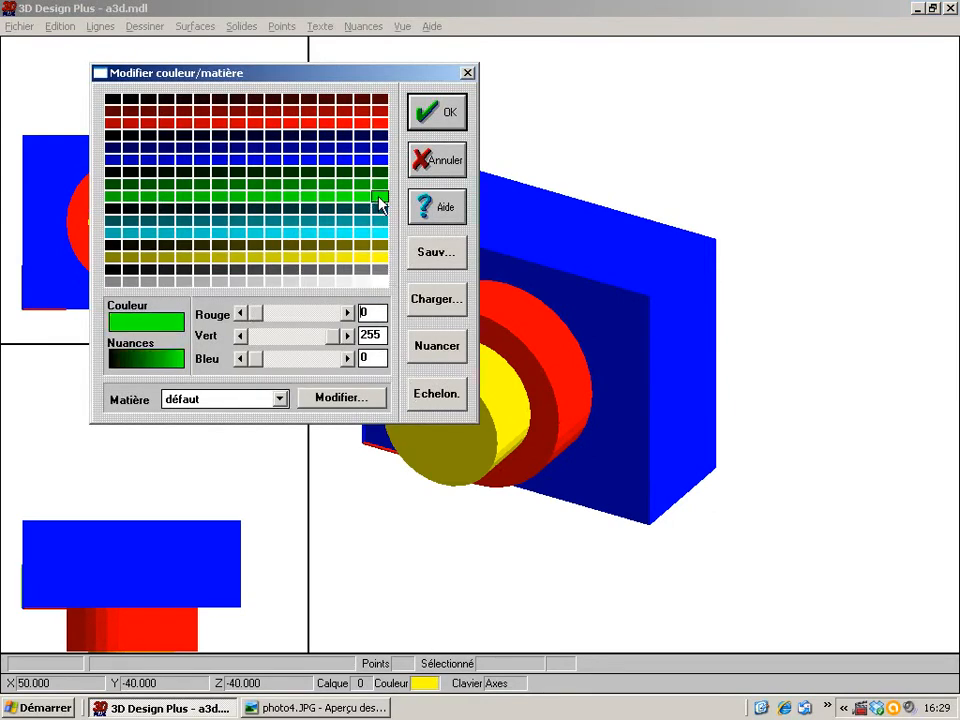
click(444, 111)
Start a cylinder on top of the camera body with its base circle centre at absolute coordinates X 20, Y 80, Z 20
click(145, 26)
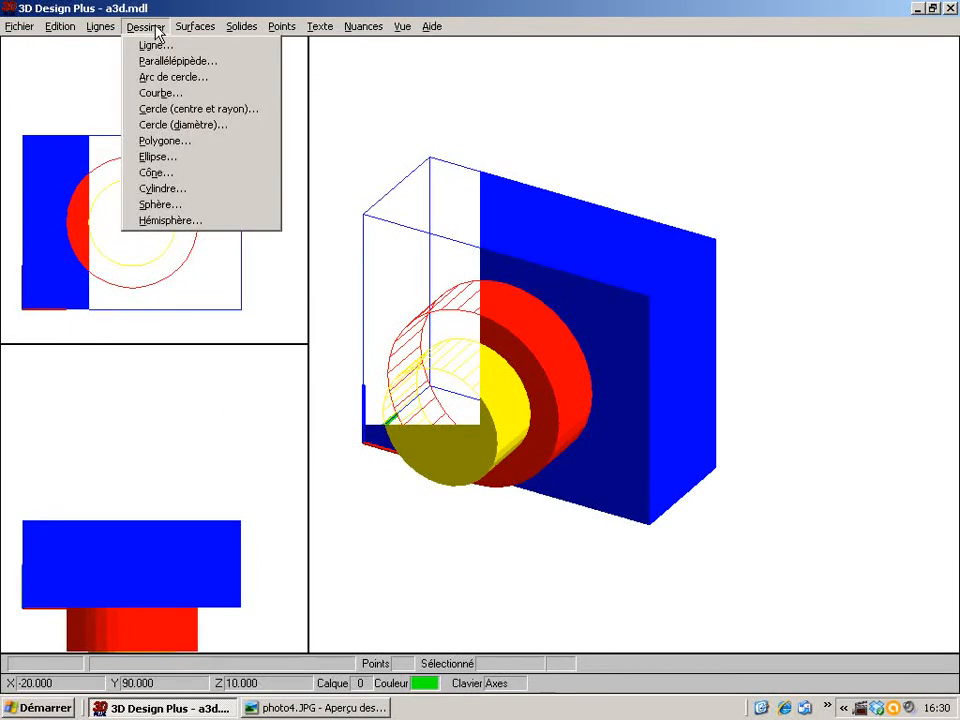
click(162, 189)
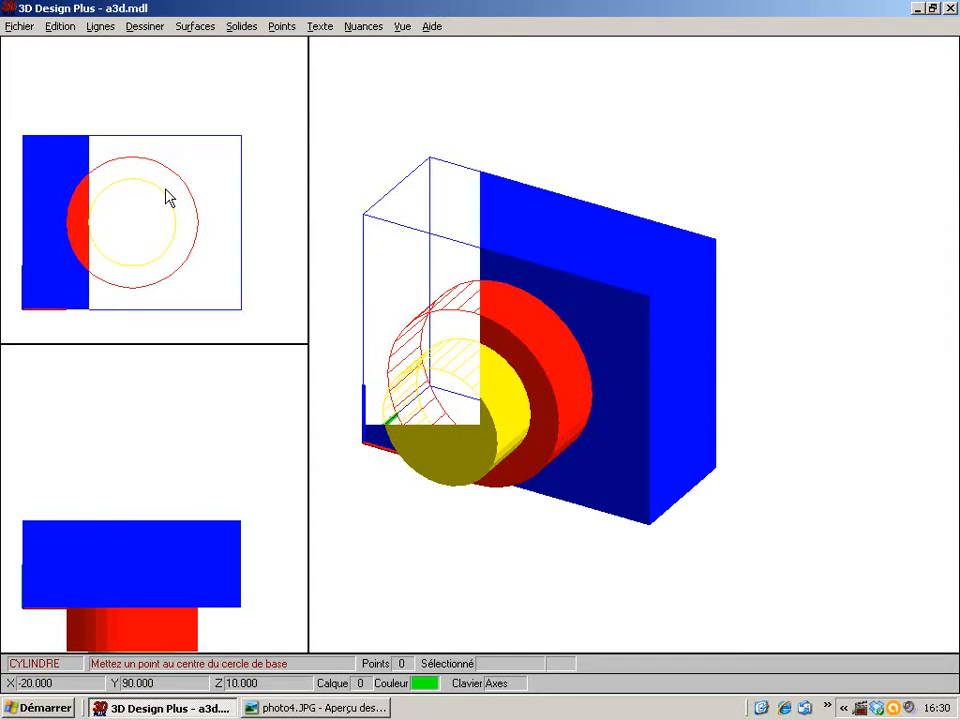
key(apostrophe)
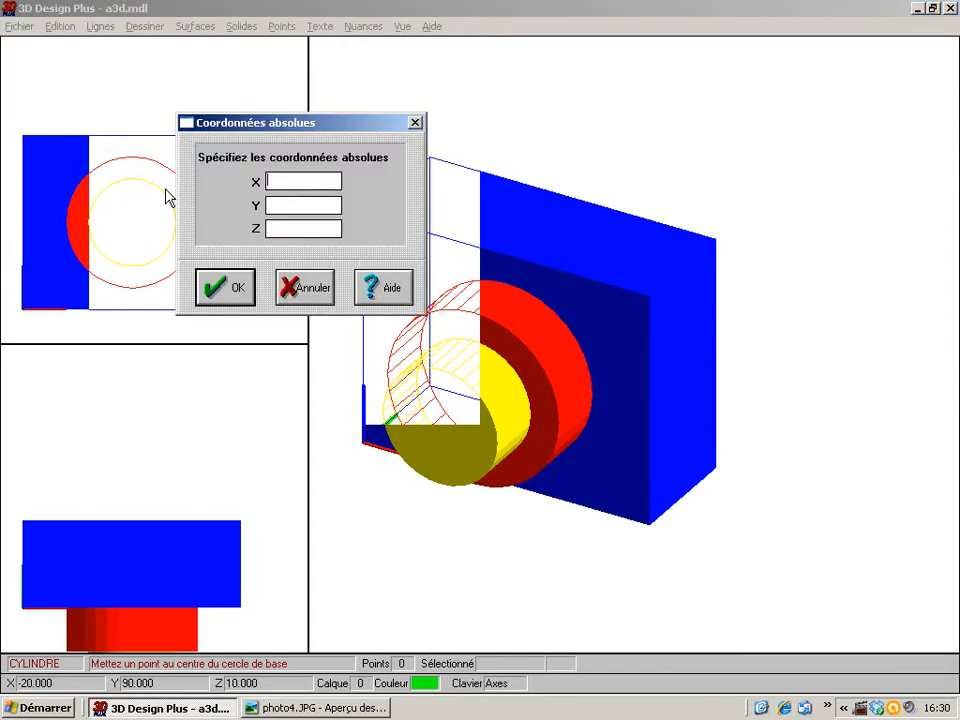
text(20)
key(Tab)
text(80)
key(Tab)
text(20)
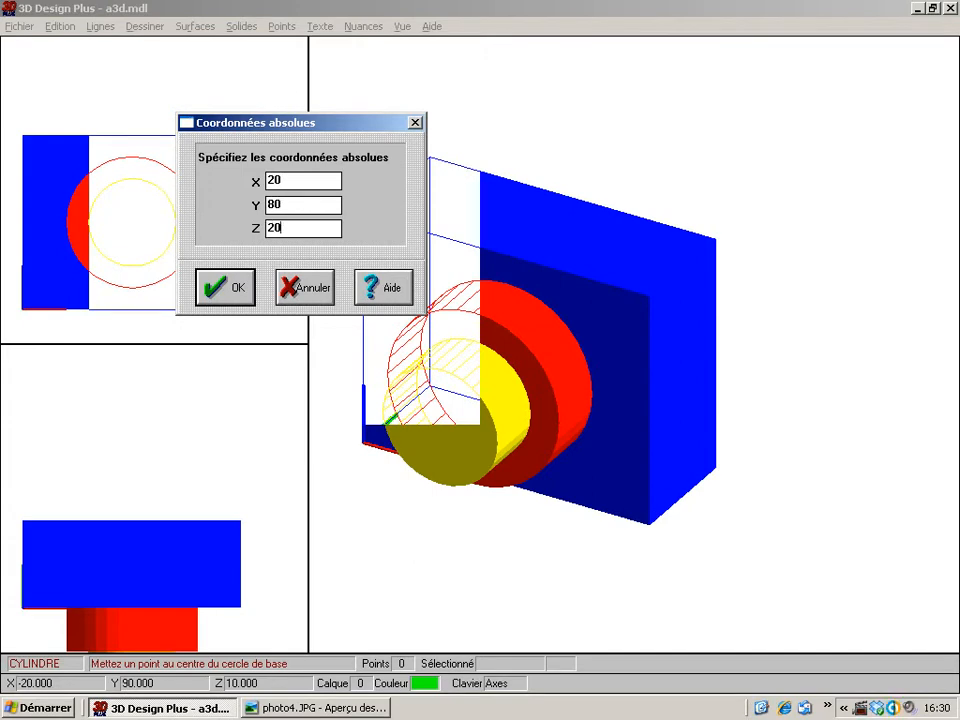
key(Return)
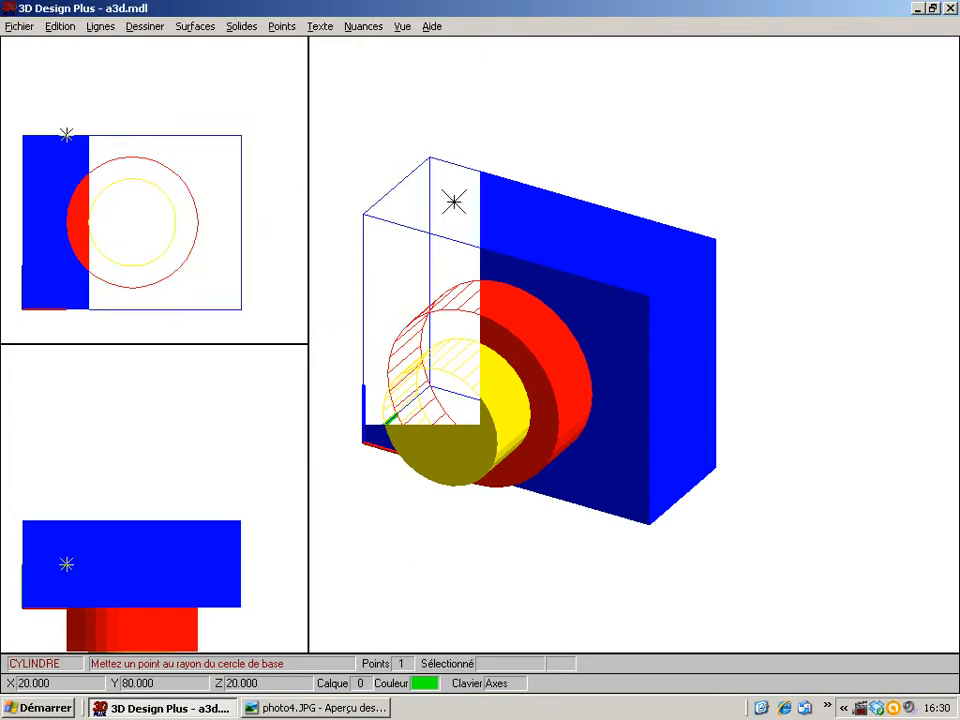
Complete the green cylinder with its radius point at relative X 10 and its height point at relative Y 10, and shade all views
key(apostrophe)
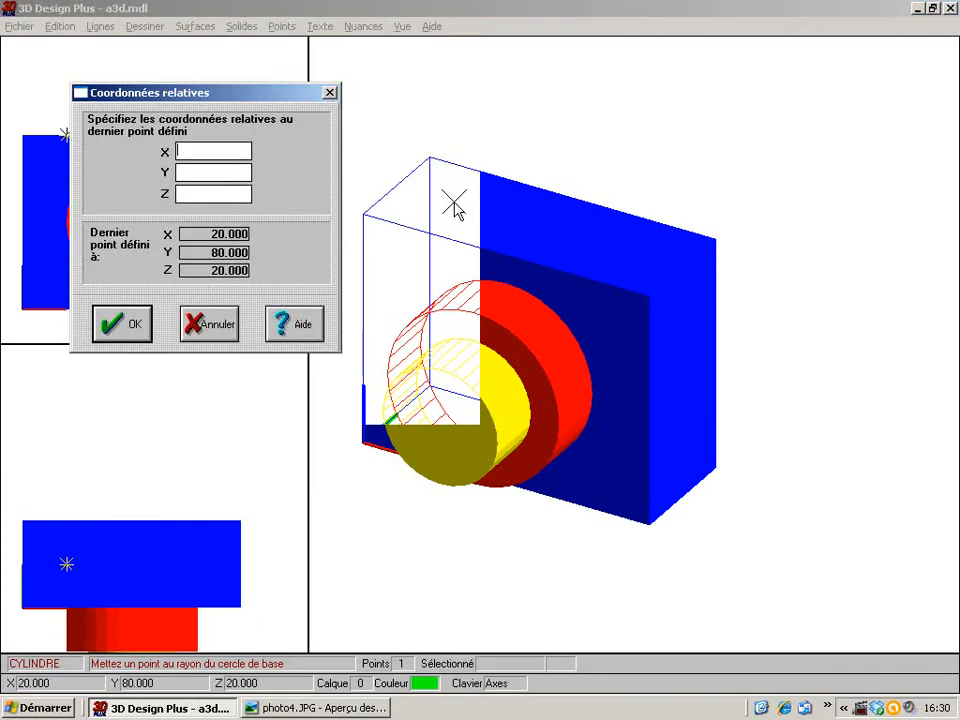
text(10)
key(Return)
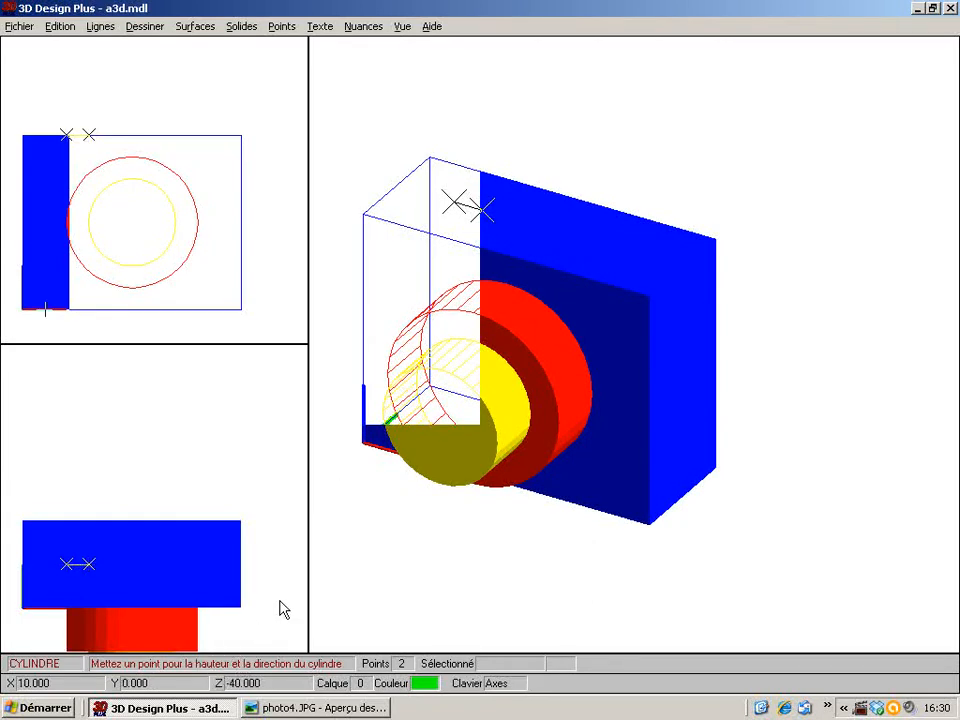
key(apostrophe)
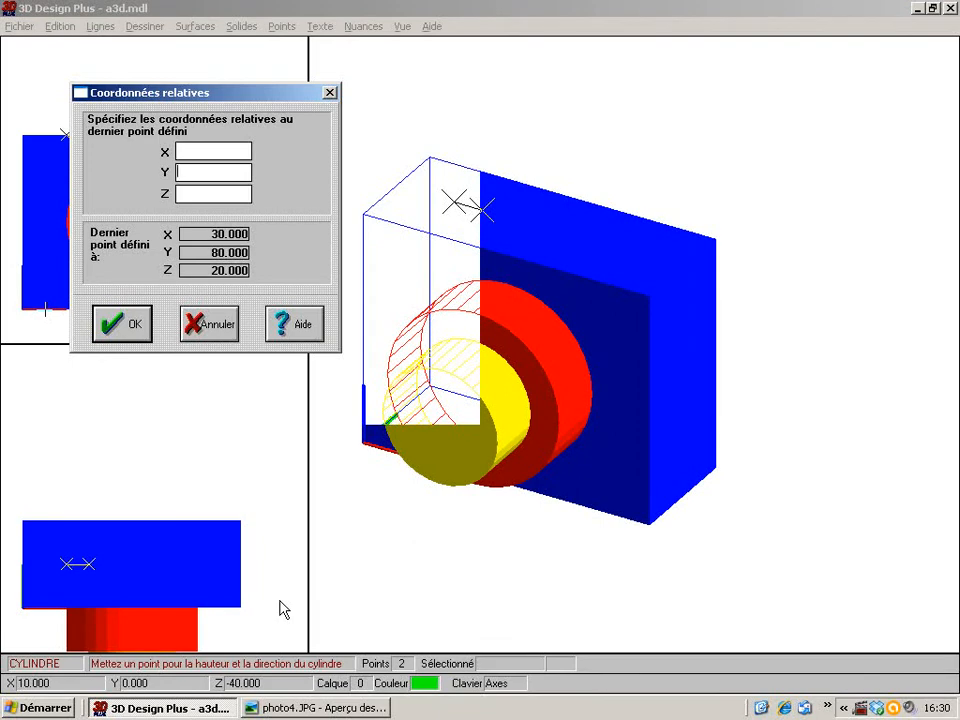
text(10)
key(Return)
key(Return)
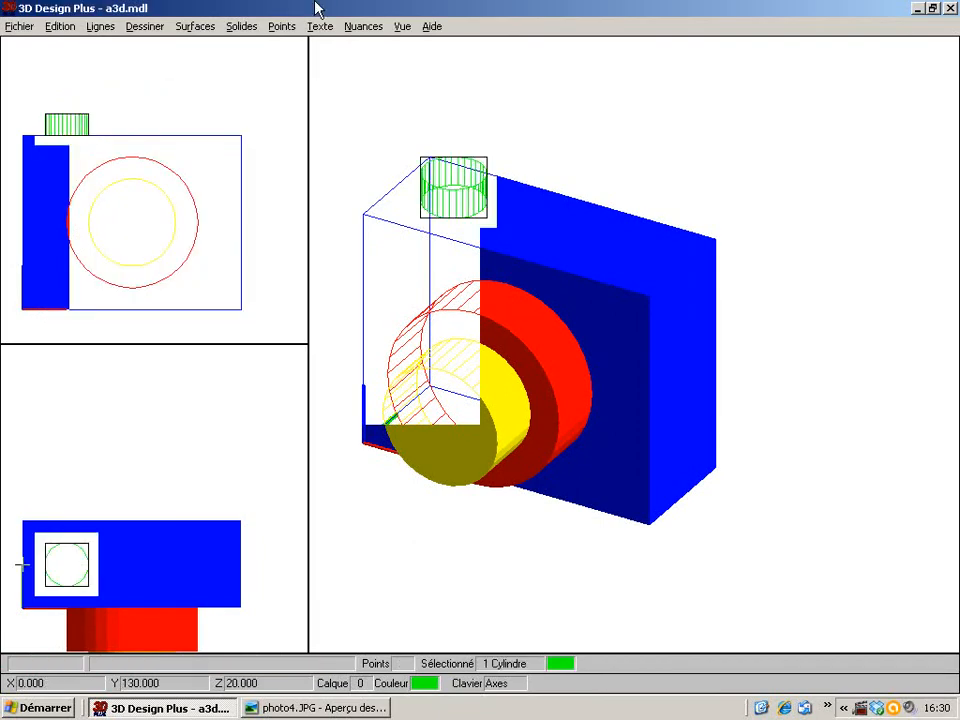
click(362, 27)
click(366, 43)
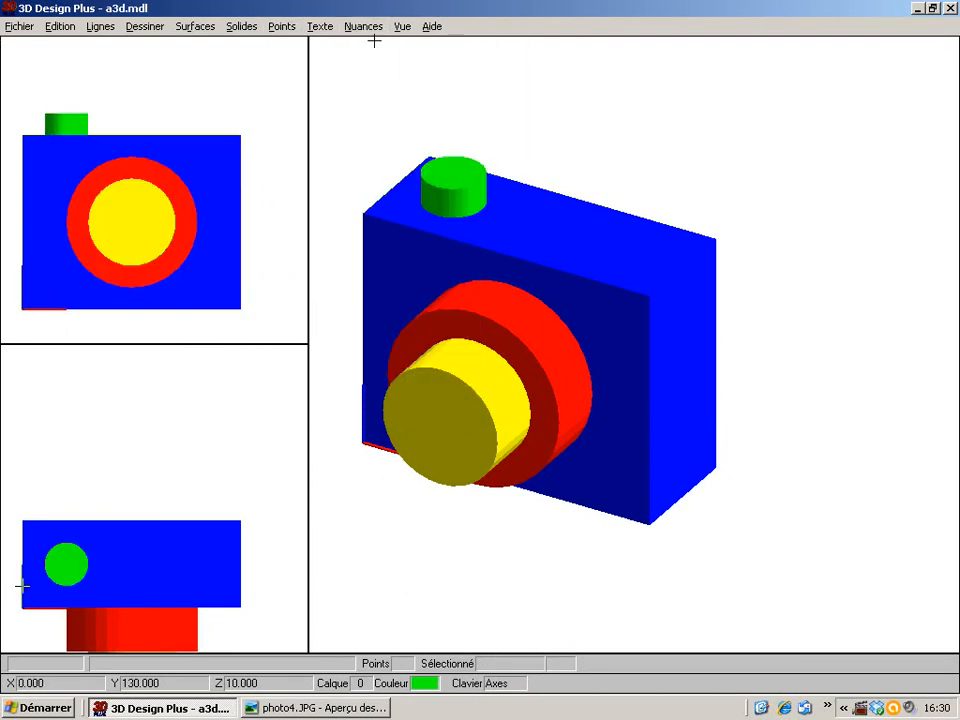
Select all objects in the model and group them
click(62, 30)
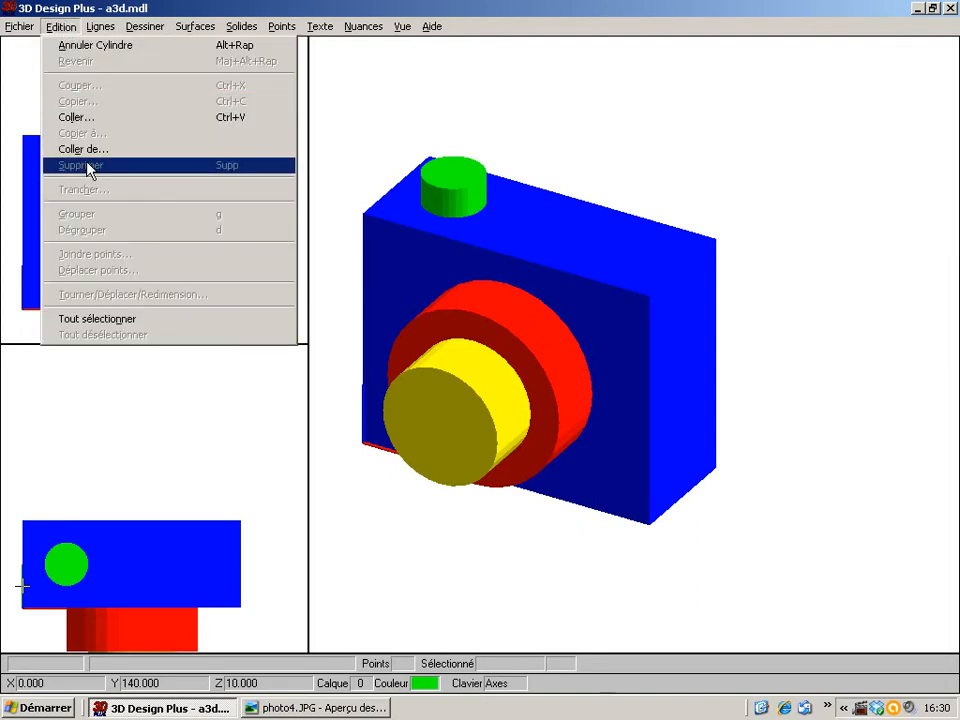
click(108, 319)
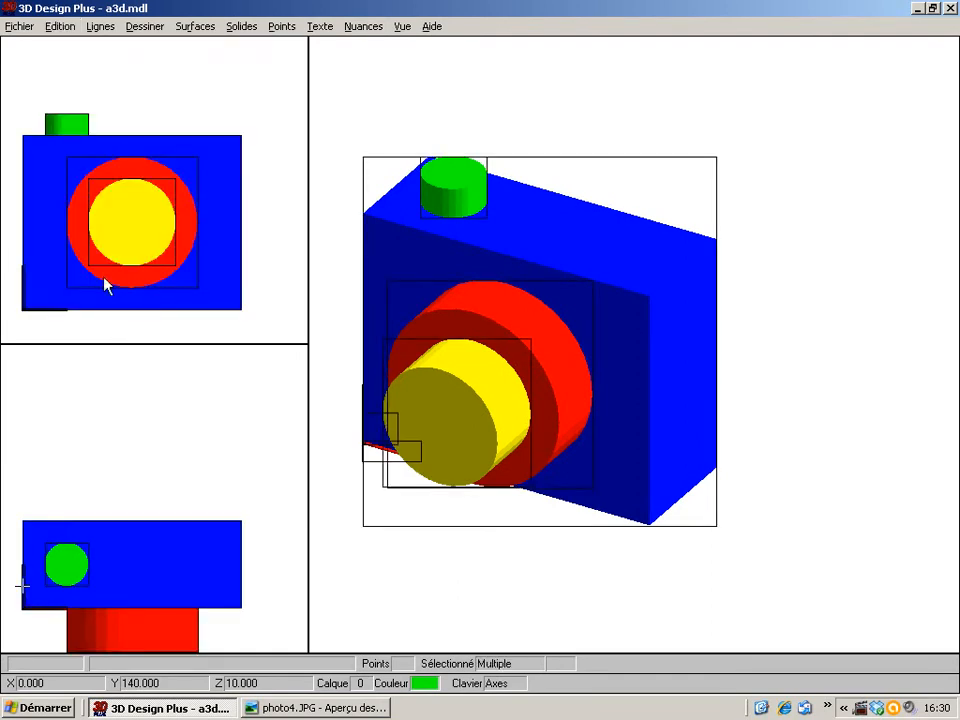
click(65, 28)
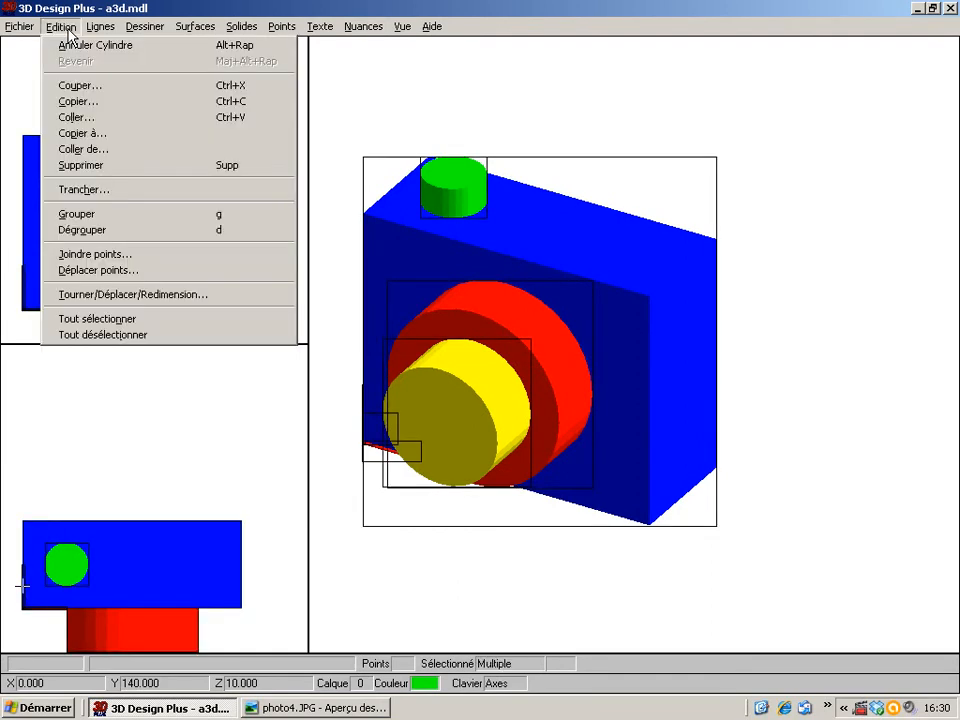
click(112, 221)
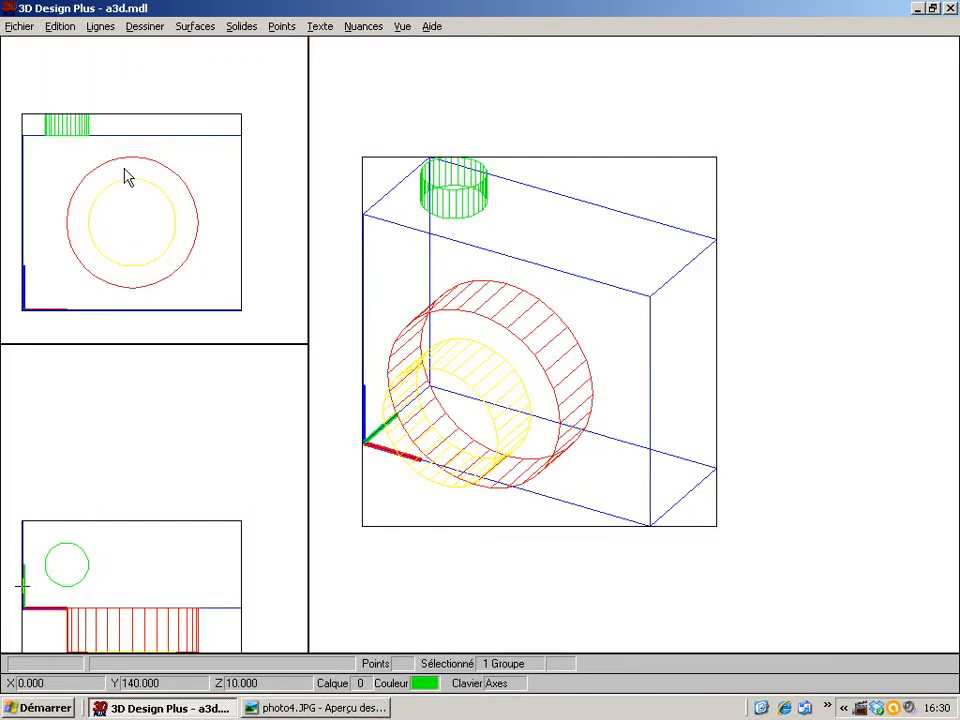
Set the drawing colour to the brightest cyan in the palette
click(431, 685)
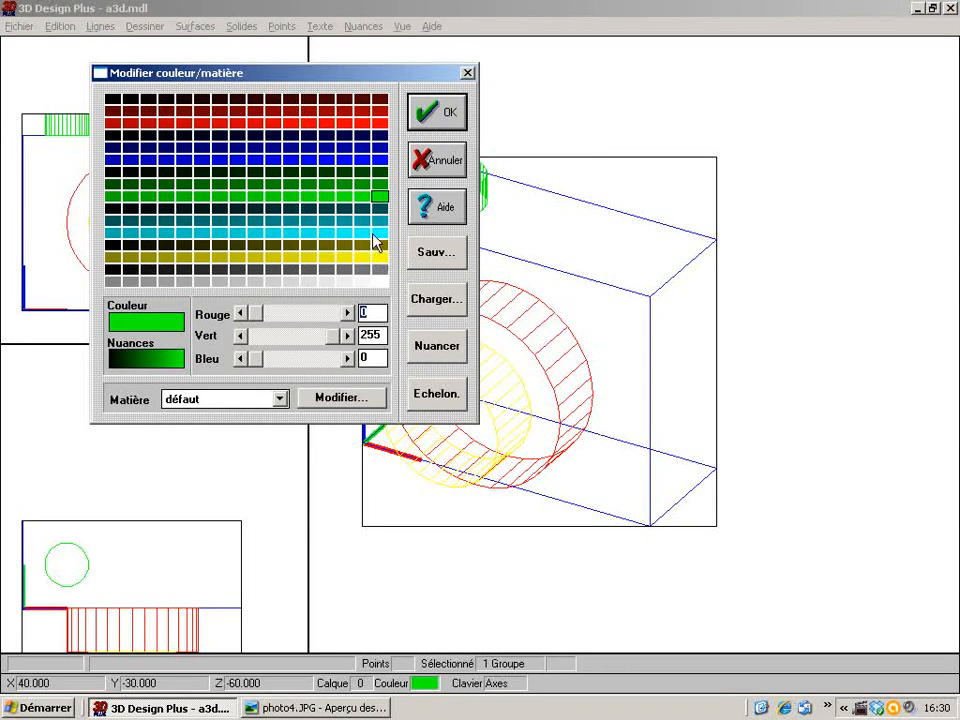
click(380, 233)
click(450, 115)
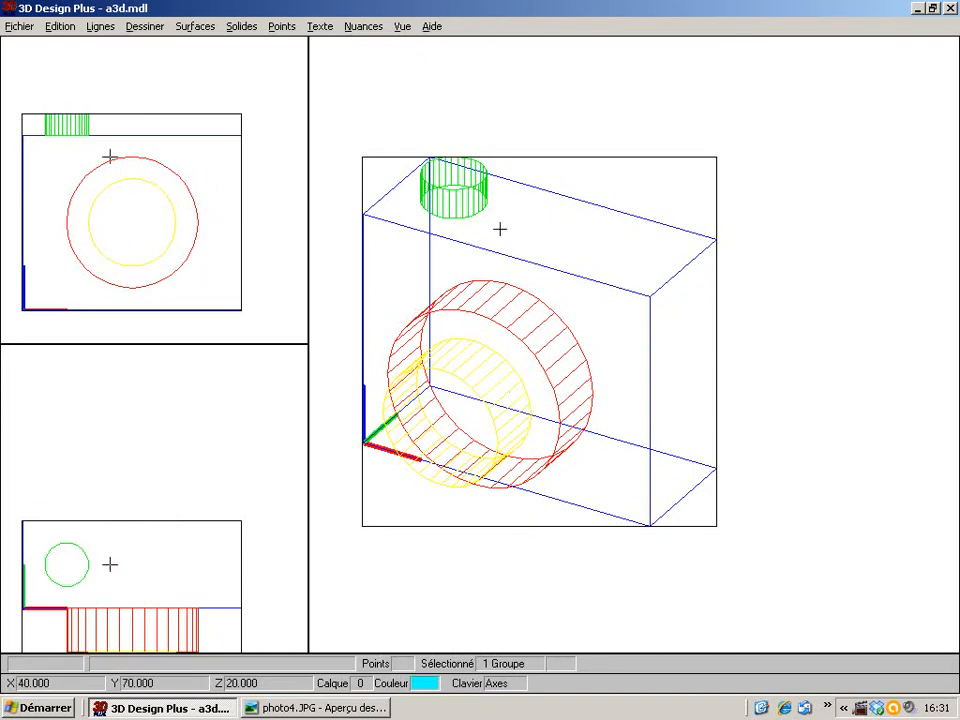
Start a parallelepiped at the back of the camera body with its first corner at absolute X 10, Y 10, Z 35
click(145, 27)
click(154, 62)
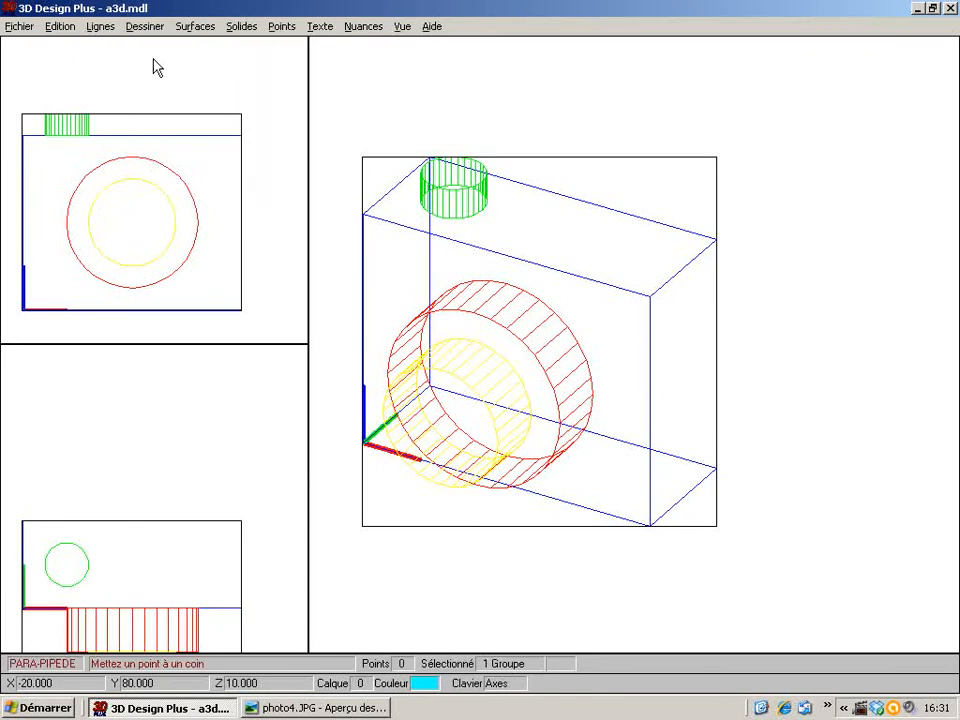
key(semicolon)
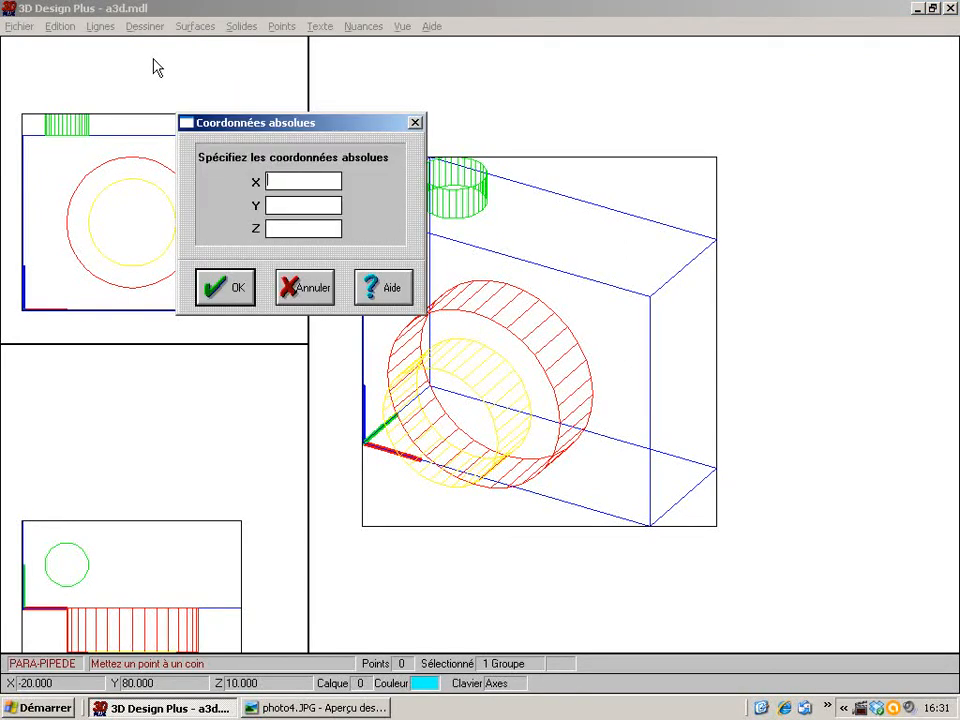
text(10)
key(Tab)
text(10)
key(Tab)
text(35)
key(Return)
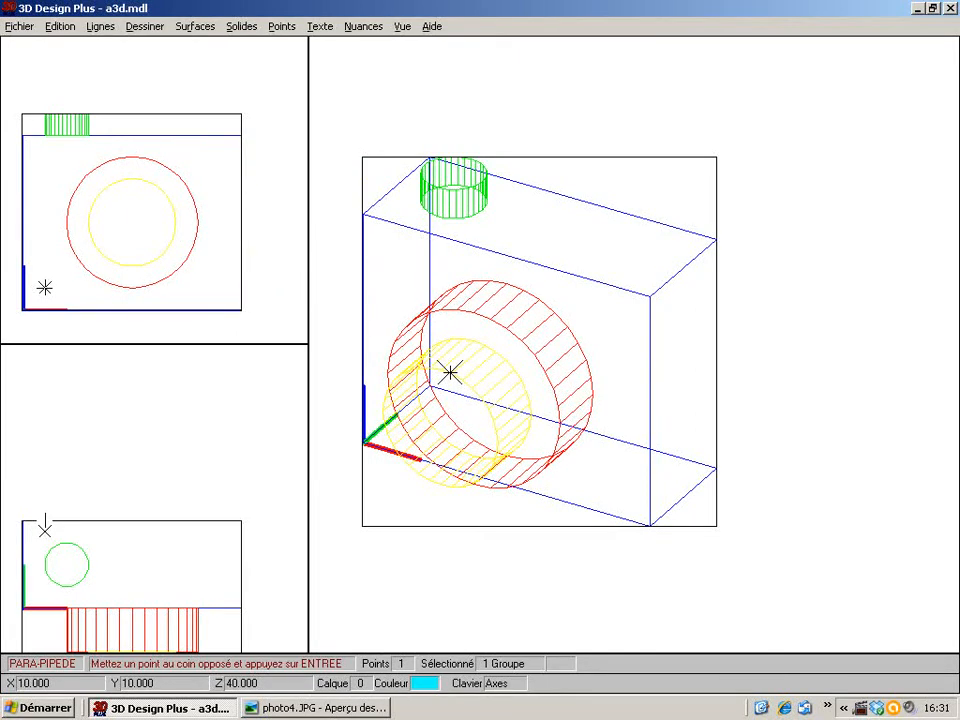
Complete the cyan box with its opposite corner at relative X 80, Y 60, Z 10, and shade all views
key(apostrophe)
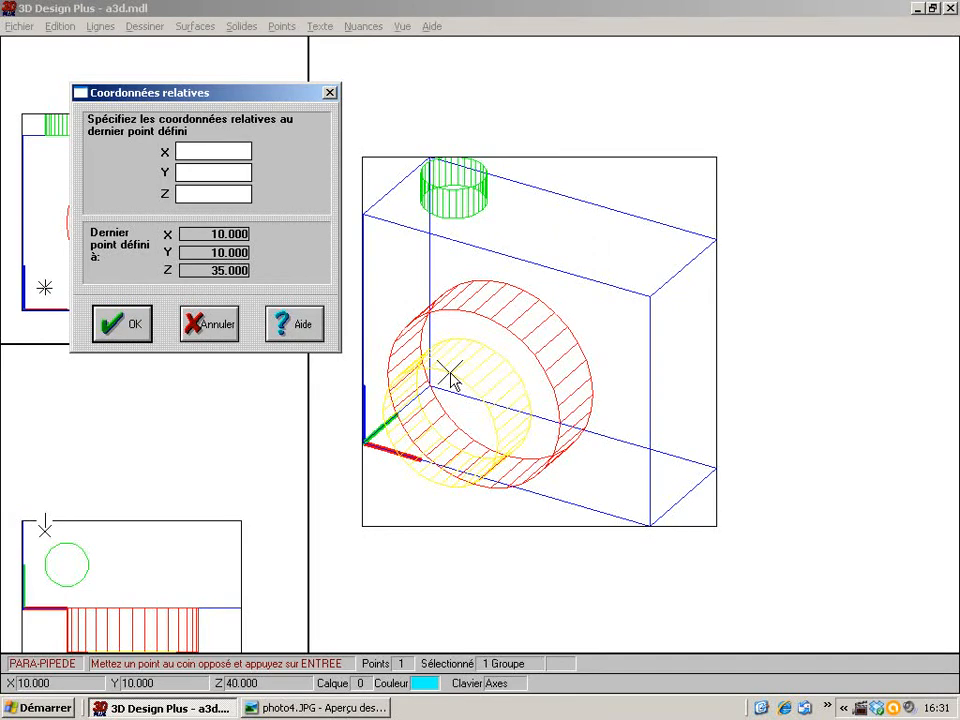
text(80)
key(Tab)
text(6)
text(0)
text(10)
key(Return)
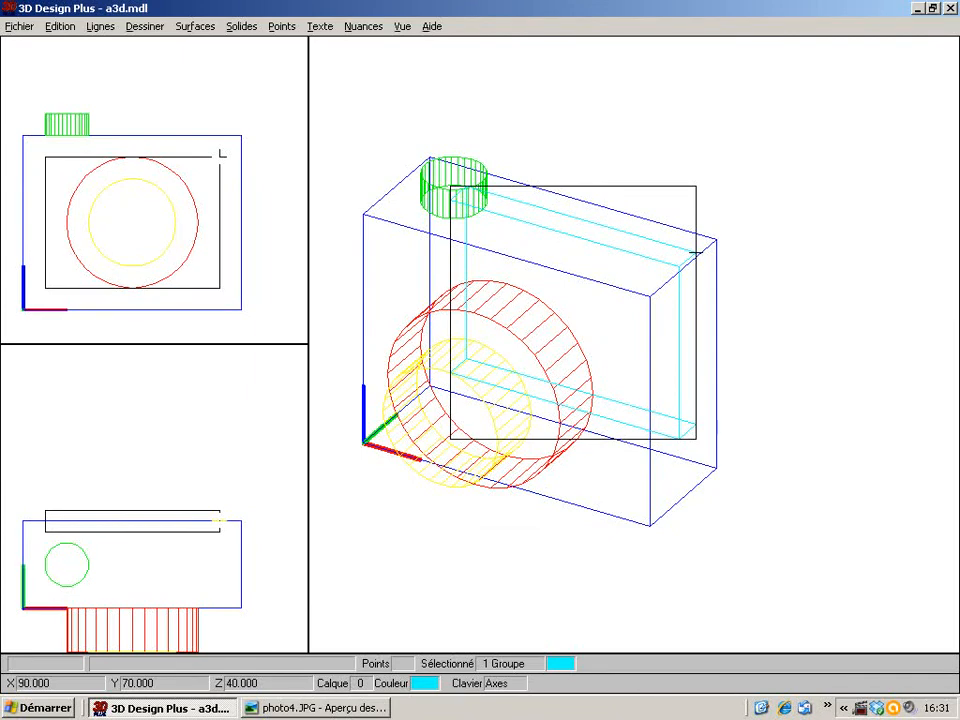
click(364, 27)
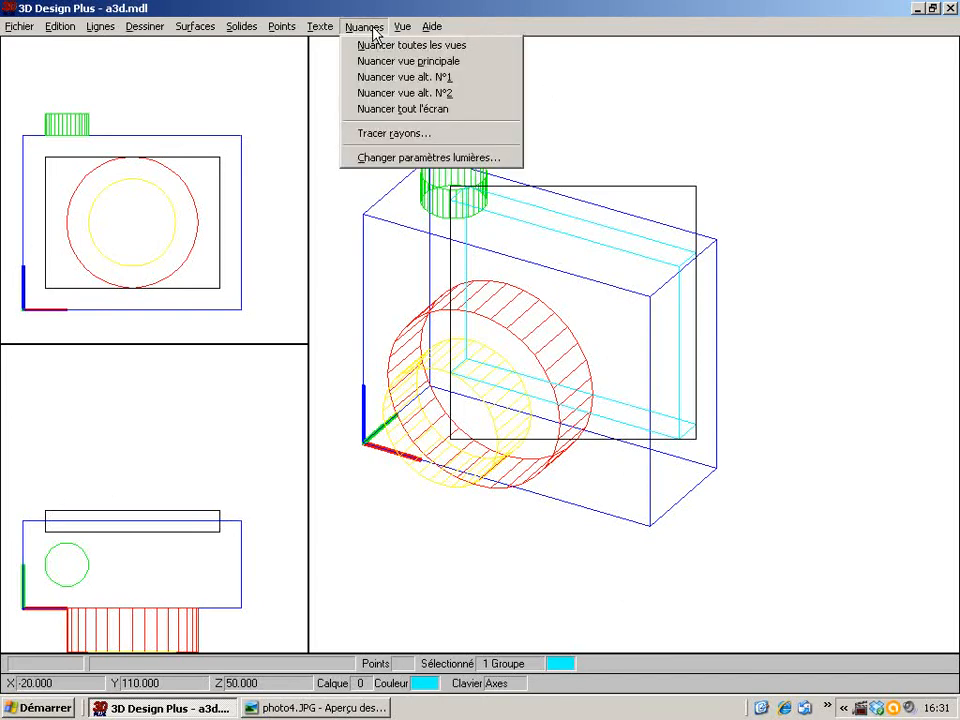
click(386, 46)
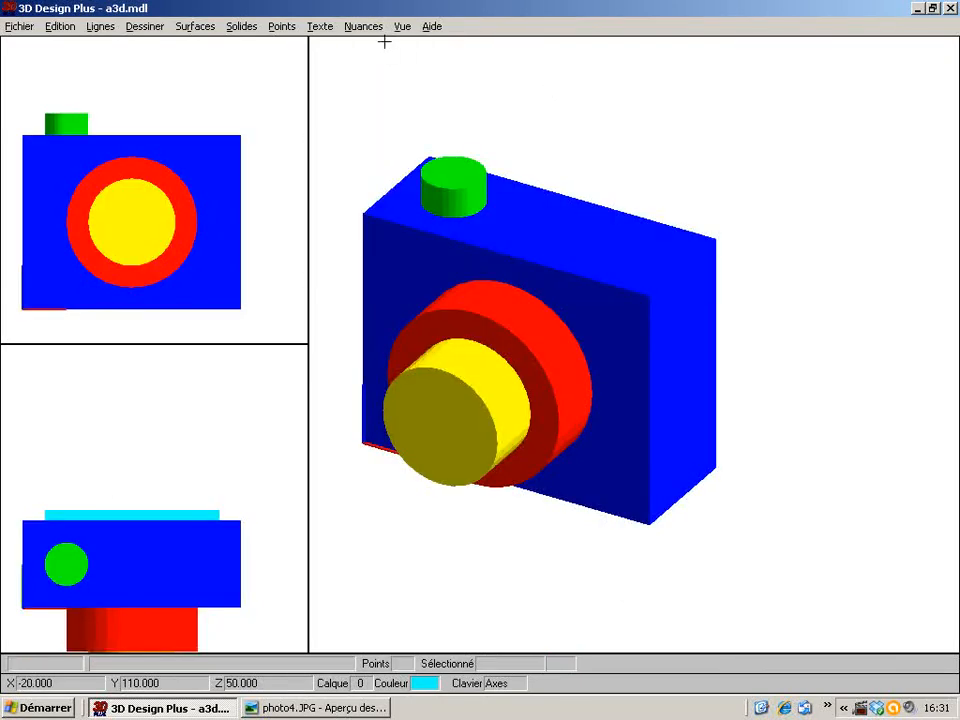
Rotate the main view to 113 horizontal and 30 vertical with the box around the model enabled, and shade all views
click(403, 28)
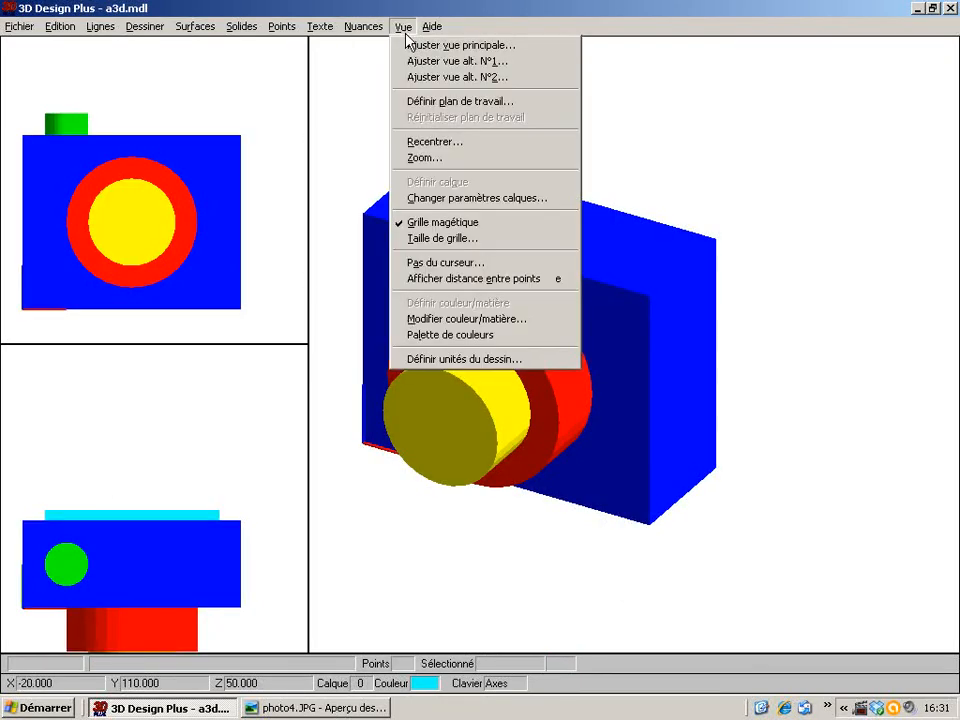
click(410, 45)
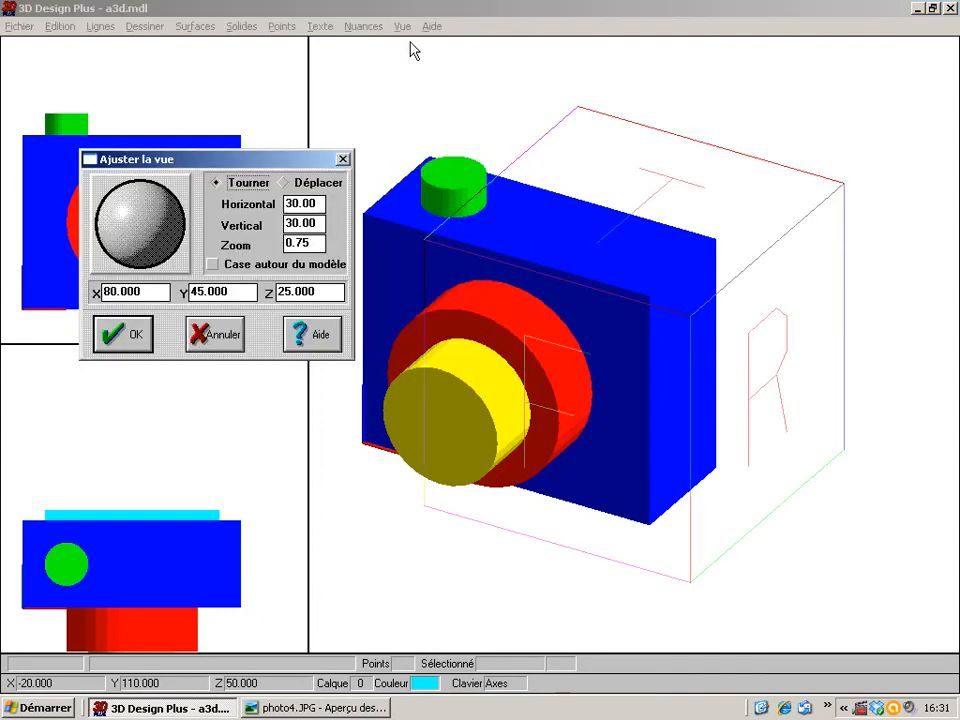
click(212, 266)
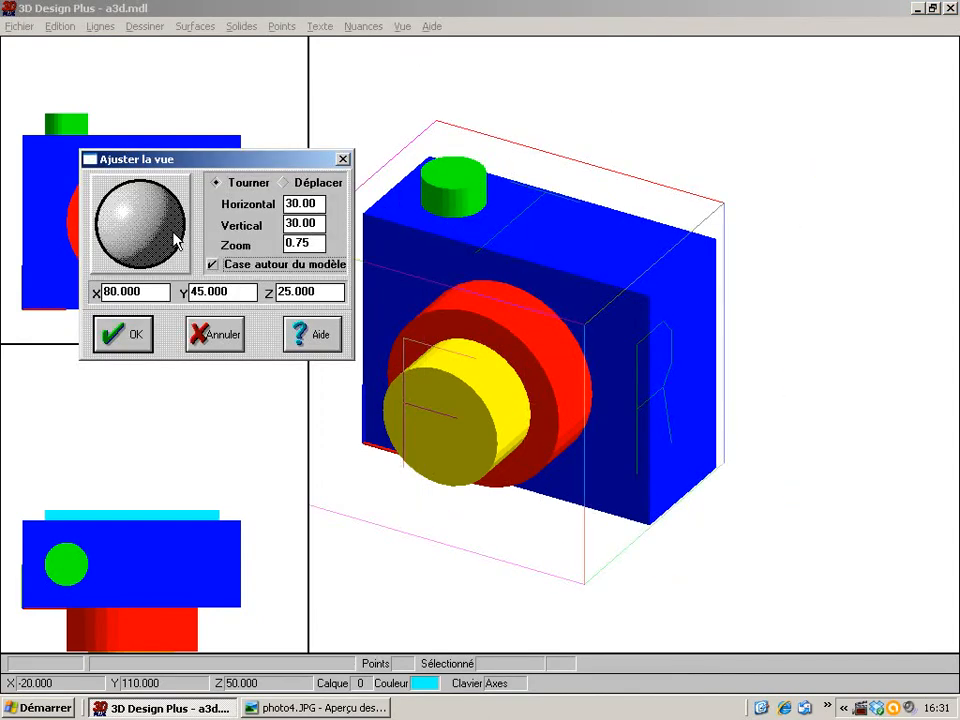
drag(175, 240, 90, 176)
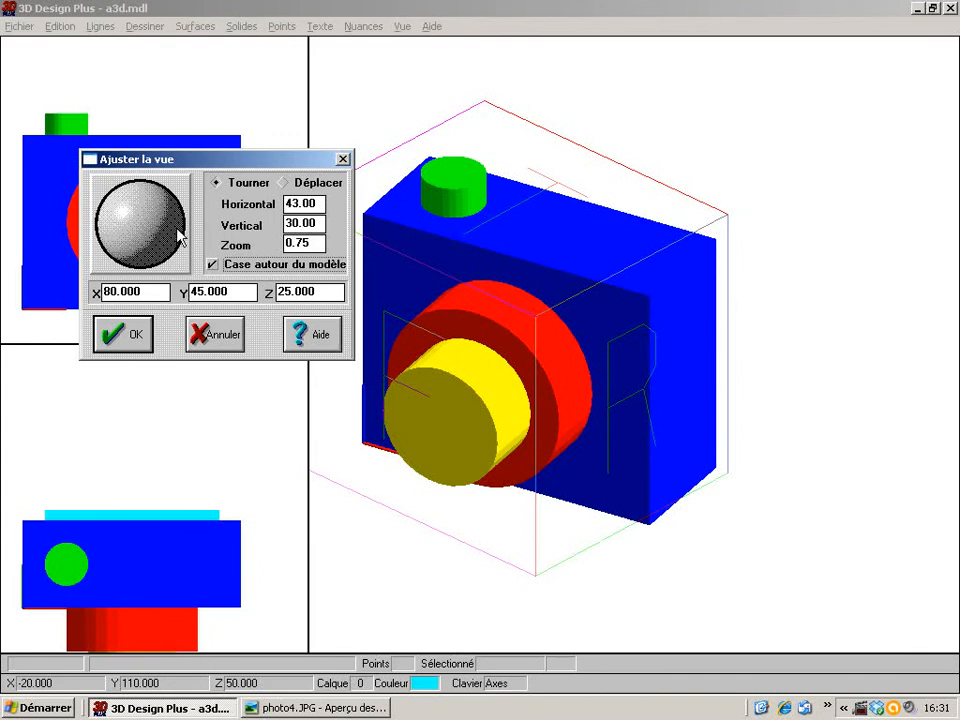
drag(177, 228, 67, 175)
drag(170, 236, 125, 232)
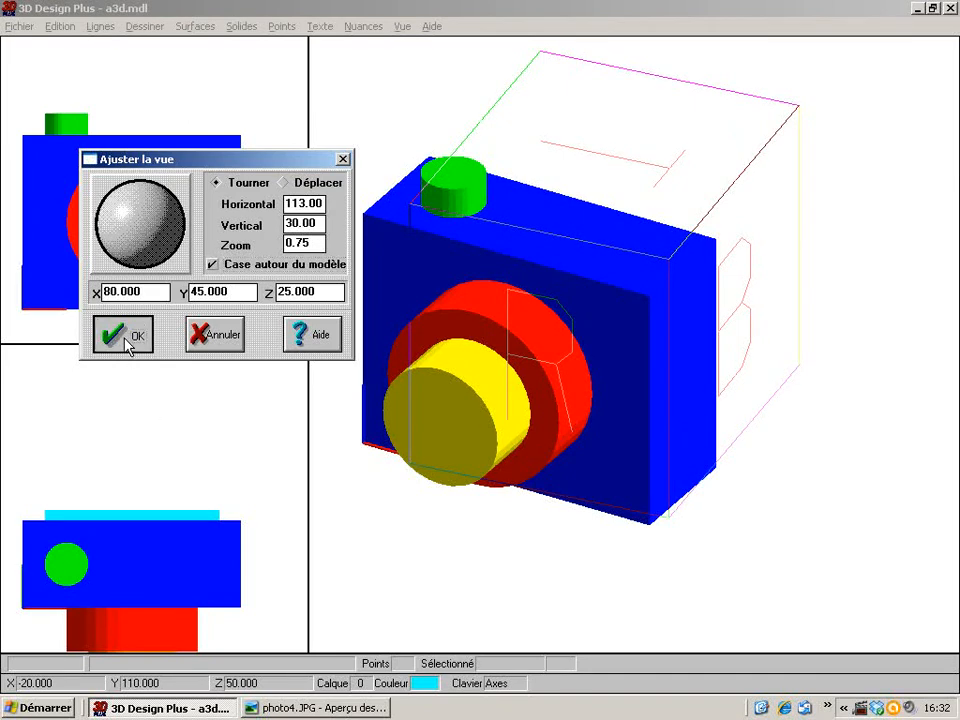
click(127, 336)
click(363, 26)
click(363, 43)
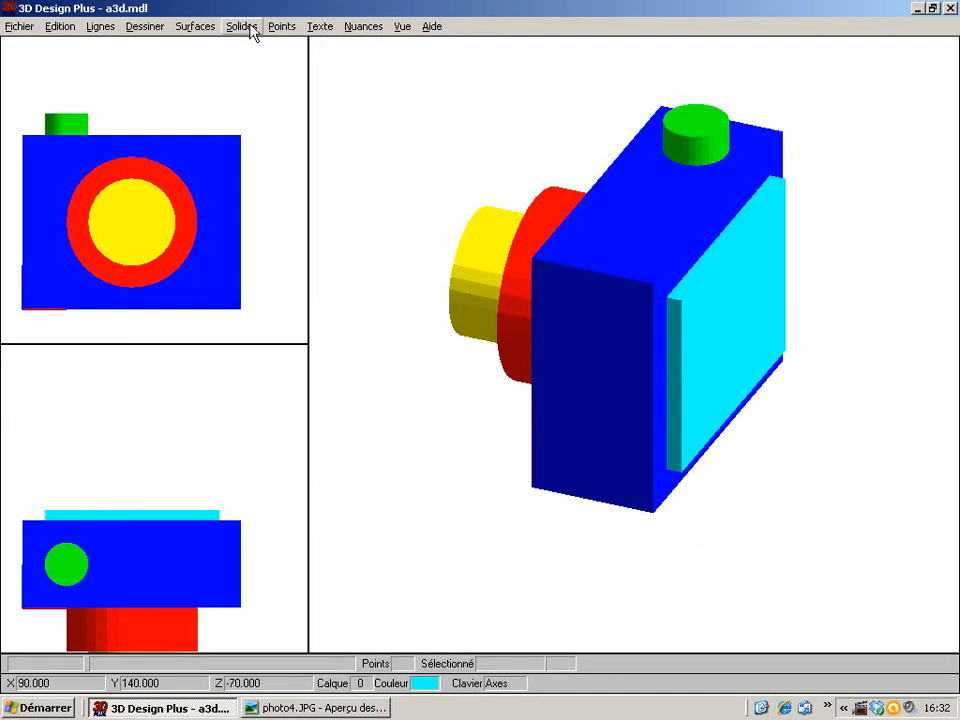
Select everything and subtract the cyan box from the camera, identifying it by the absolute point X 10, Y 10, Z 35
click(68, 30)
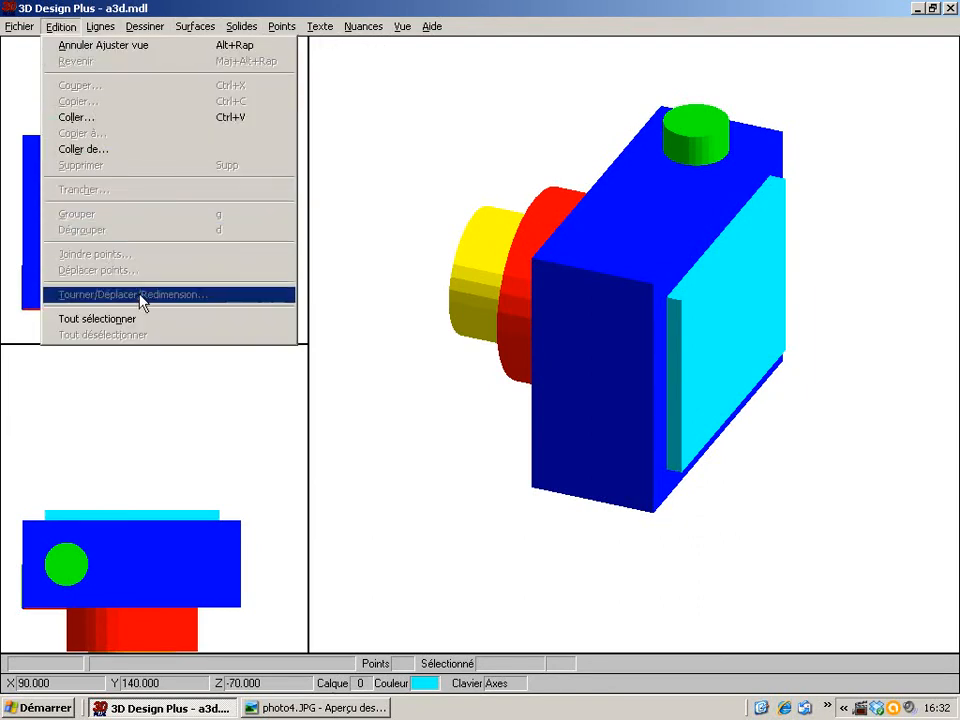
click(143, 319)
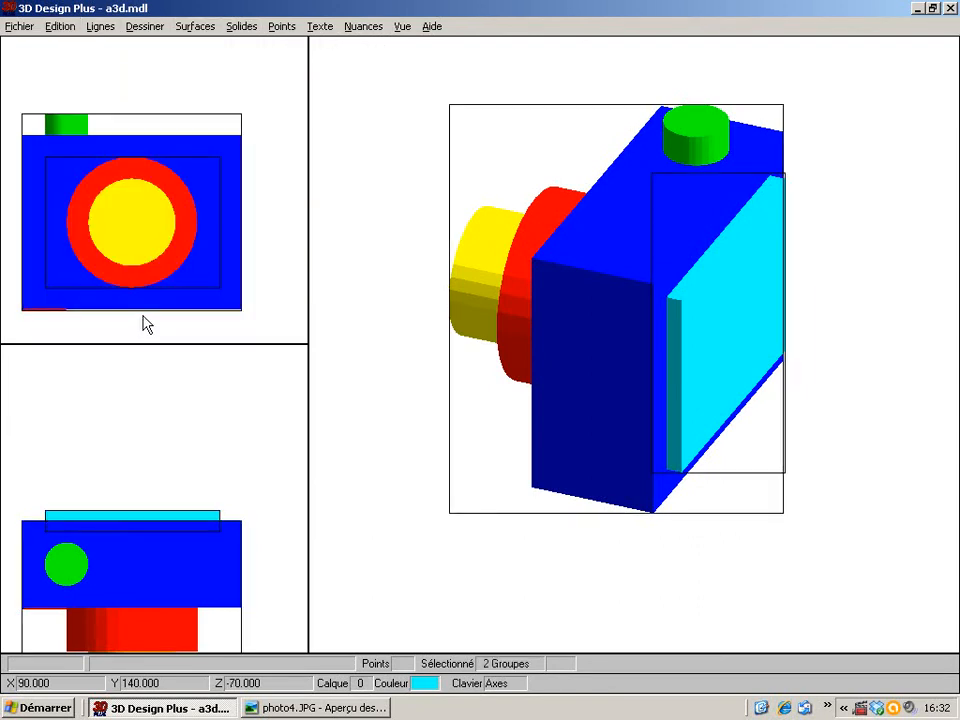
click(243, 27)
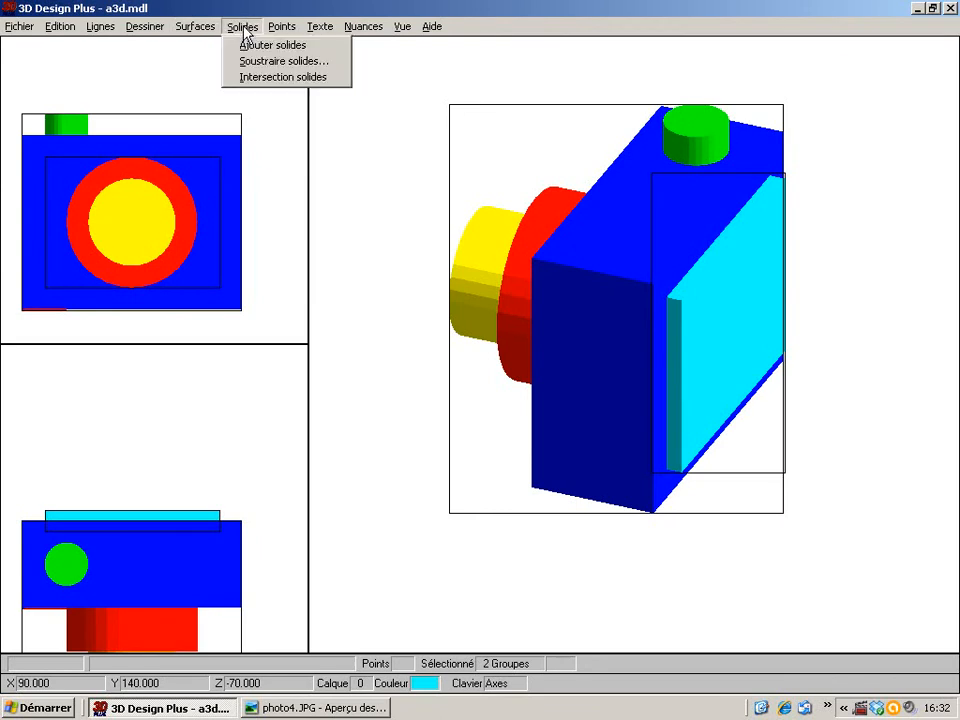
click(333, 63)
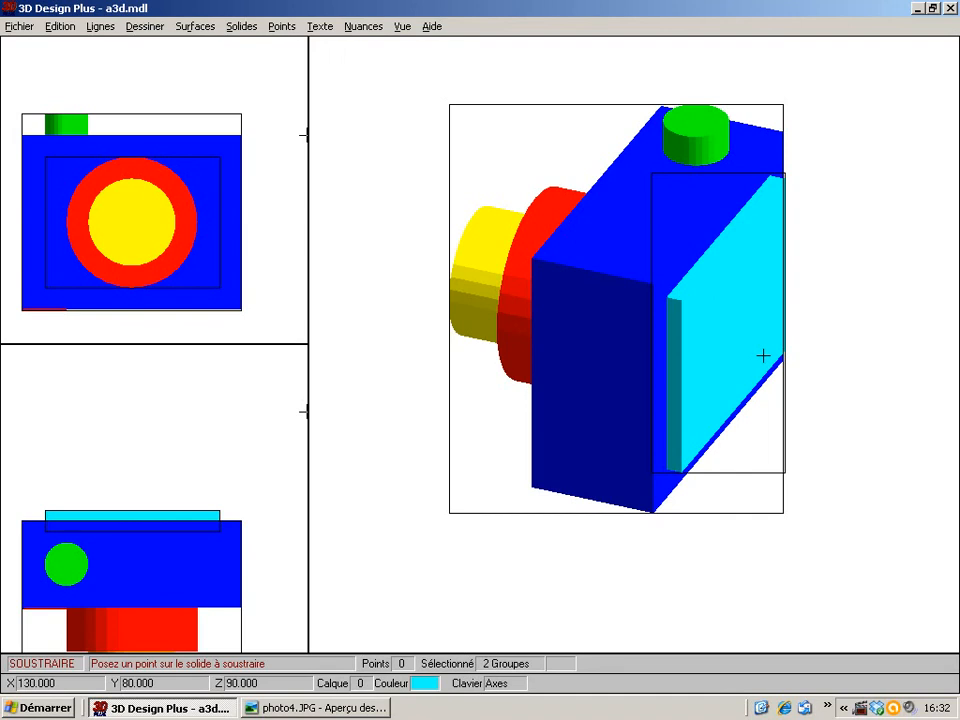
key(semicolon)
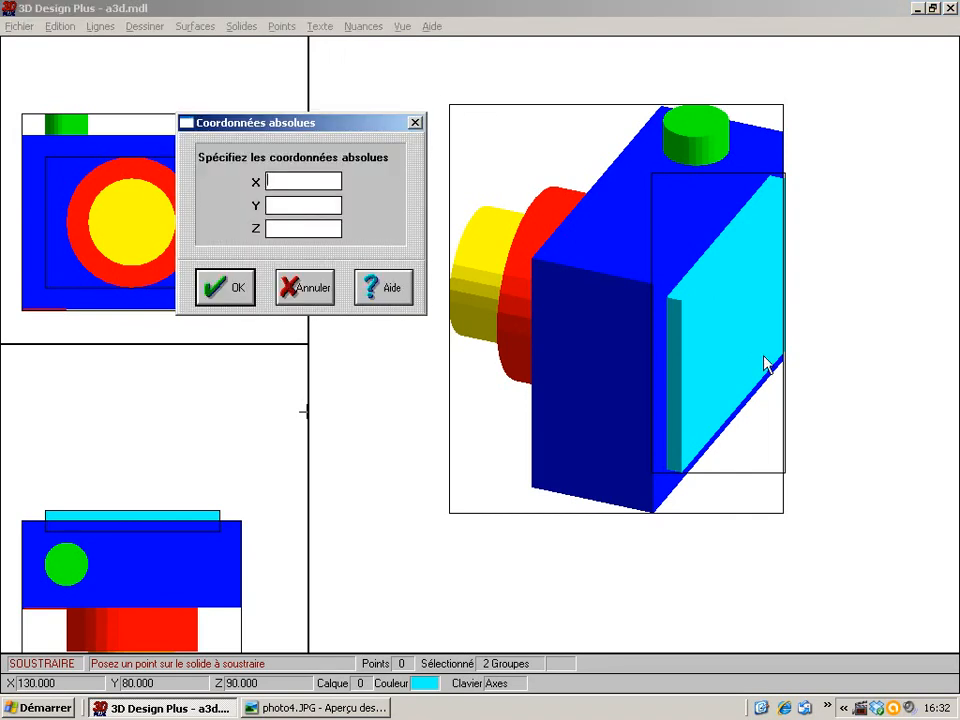
text(10)
key(Tab)
text(1)
text(35)
key(Return)
key(Return)
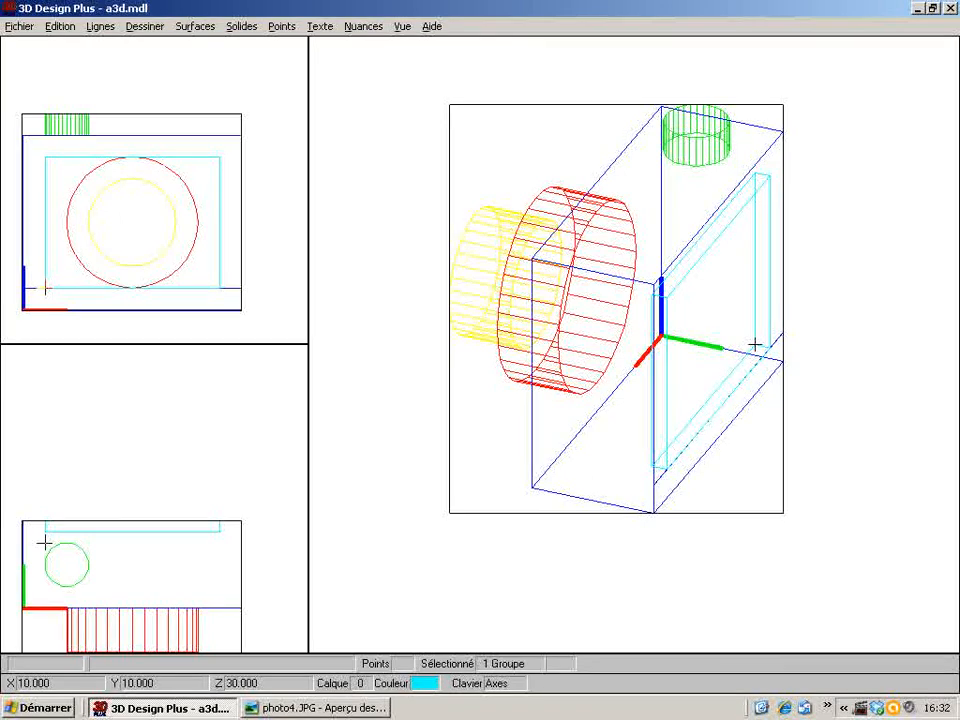
click(403, 27)
click(410, 46)
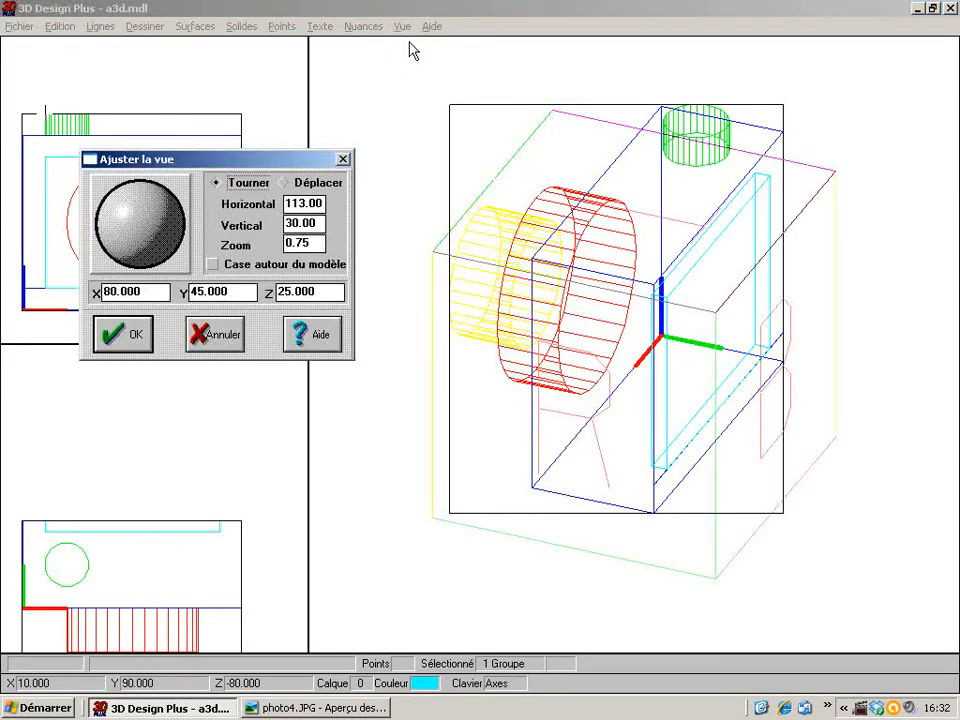
click(243, 335)
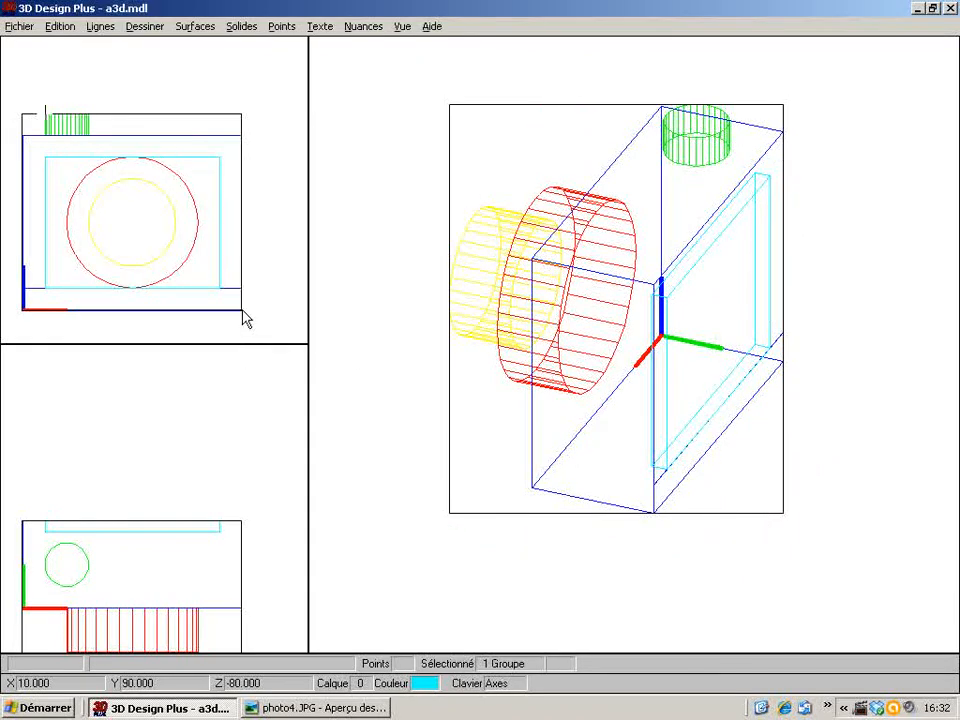
Shade all views to inspect the recess cut into the camera's back
click(364, 30)
click(370, 46)
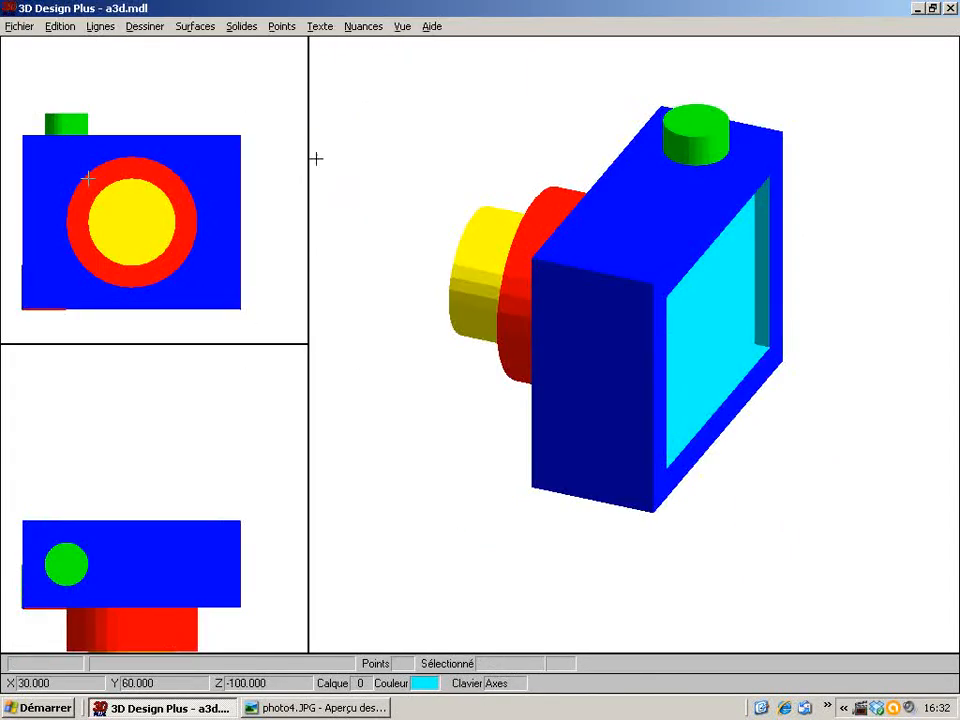
Generate an animation preview at full image size with quick shading, and close the completion message
click(24, 29)
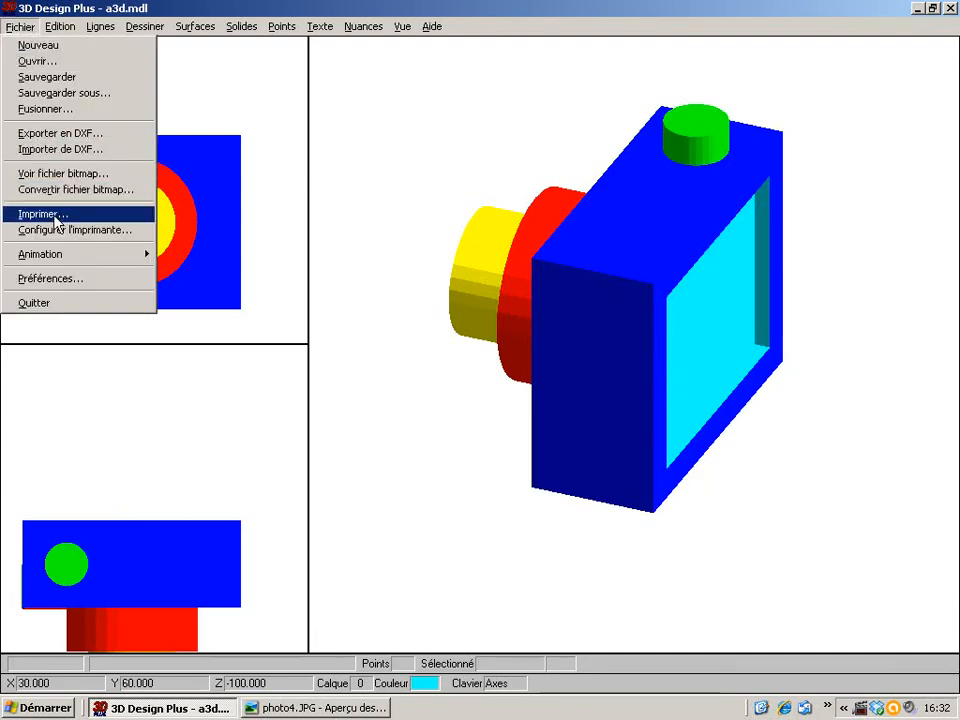
mouse_move(68, 262)
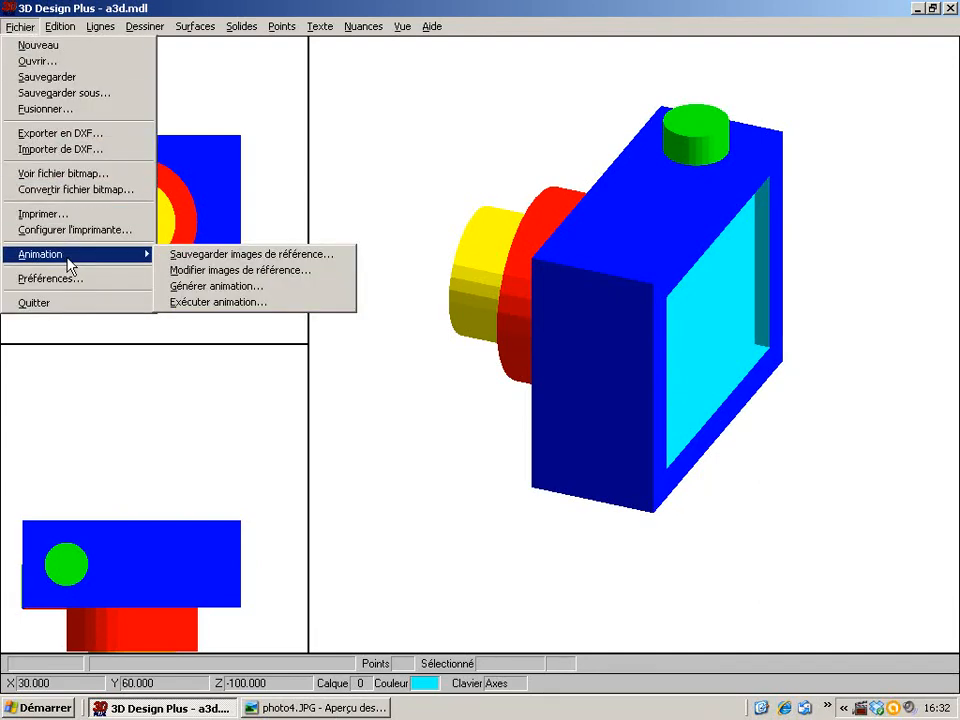
click(215, 286)
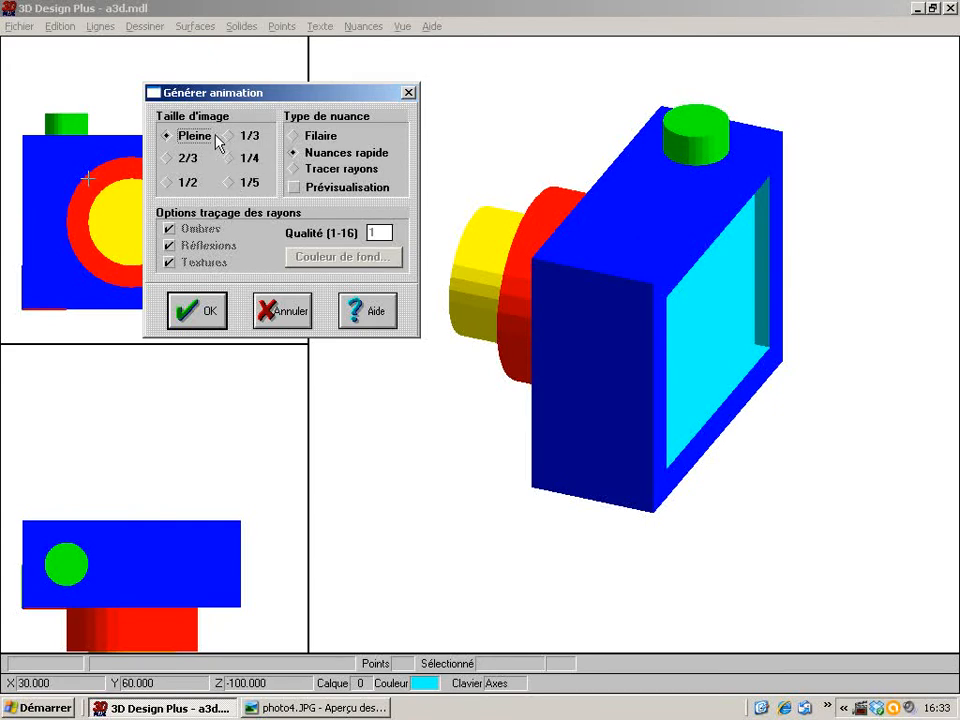
click(294, 153)
click(296, 188)
click(205, 318)
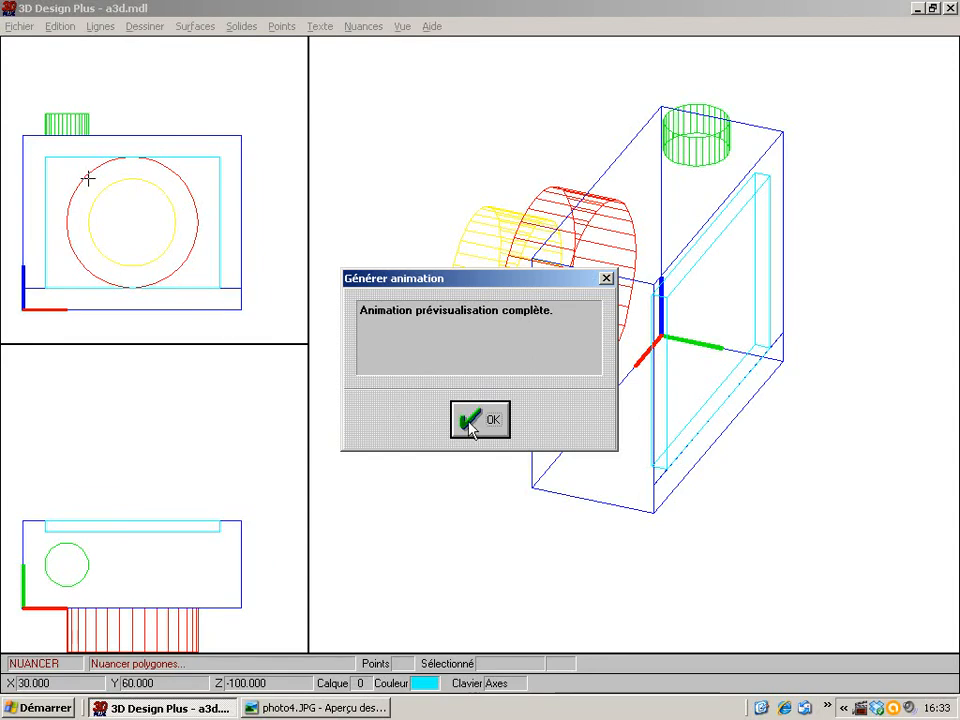
click(467, 422)
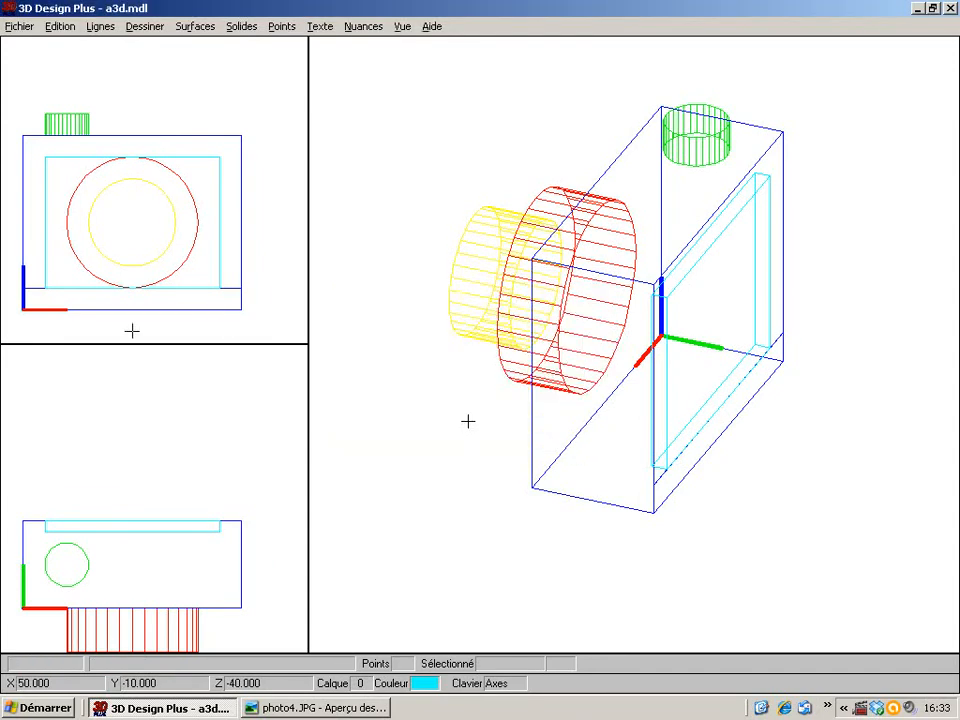
Save the model under the new file name nom2 and shade all views again
click(18, 27)
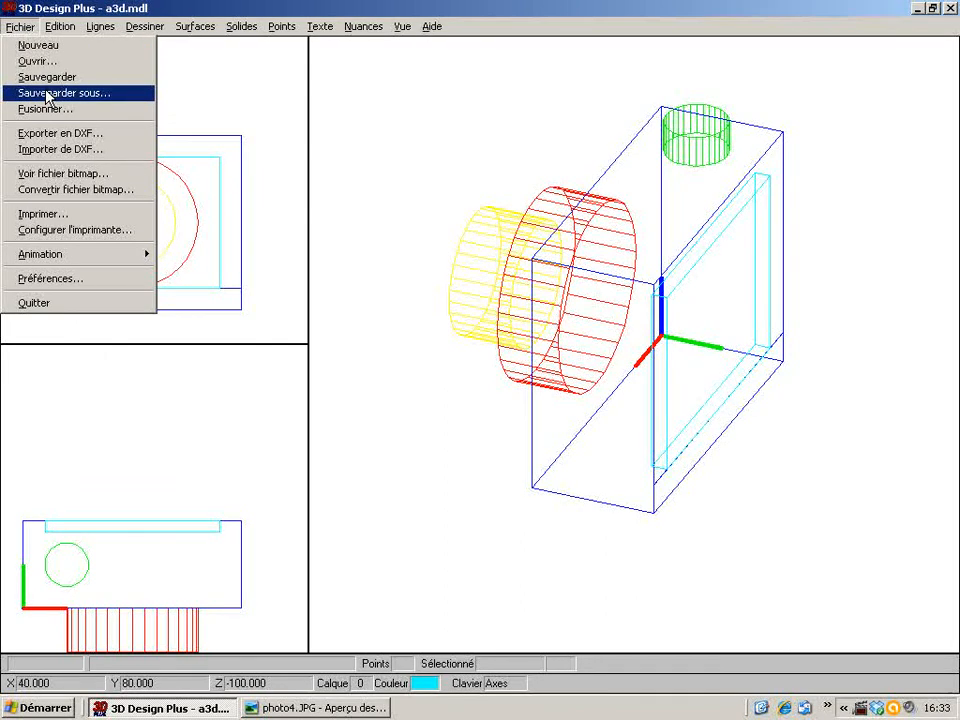
click(90, 93)
text(nom)
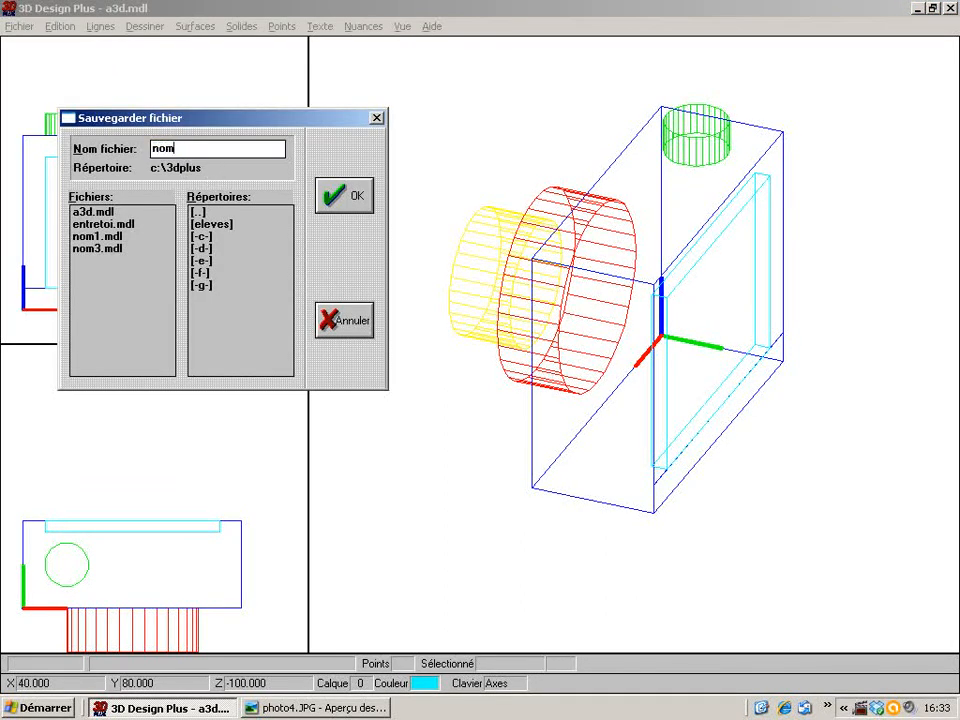
text(2)
key(Return)
click(363, 27)
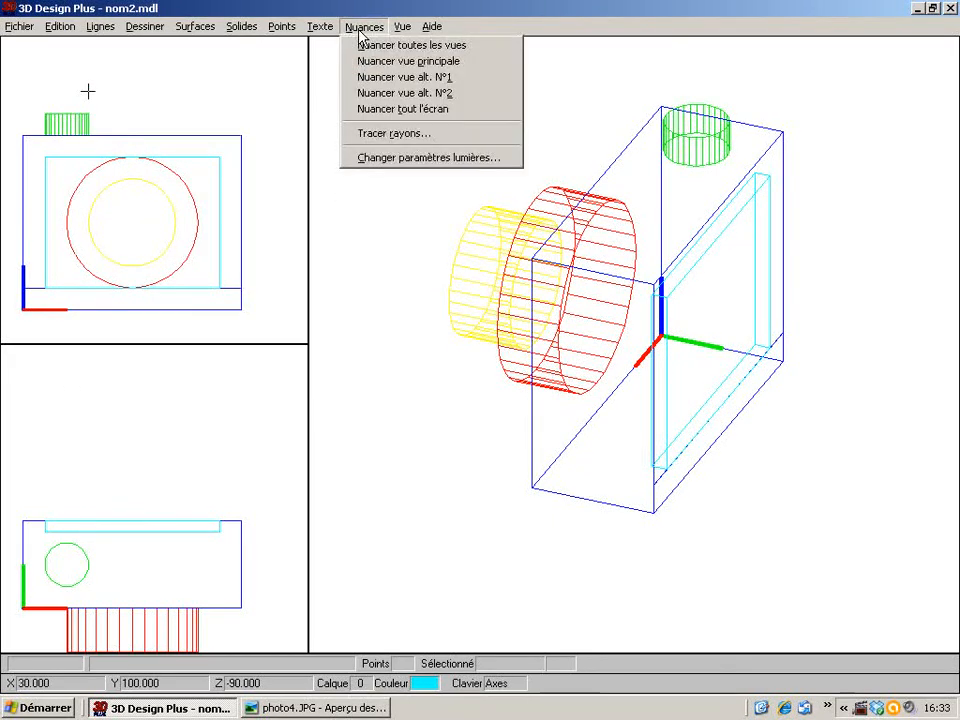
click(360, 42)
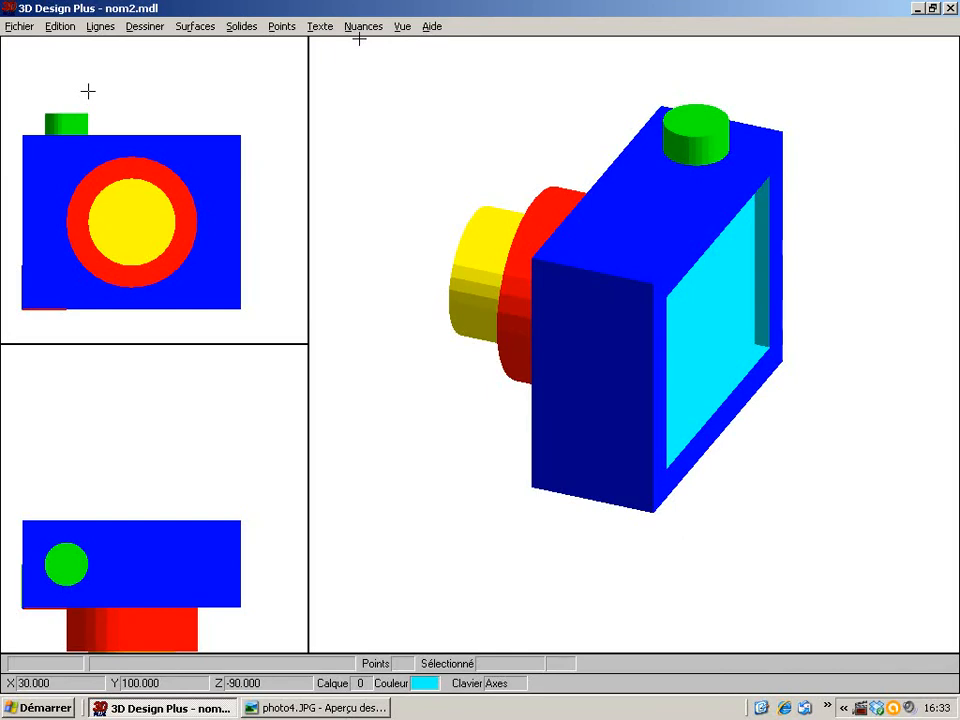